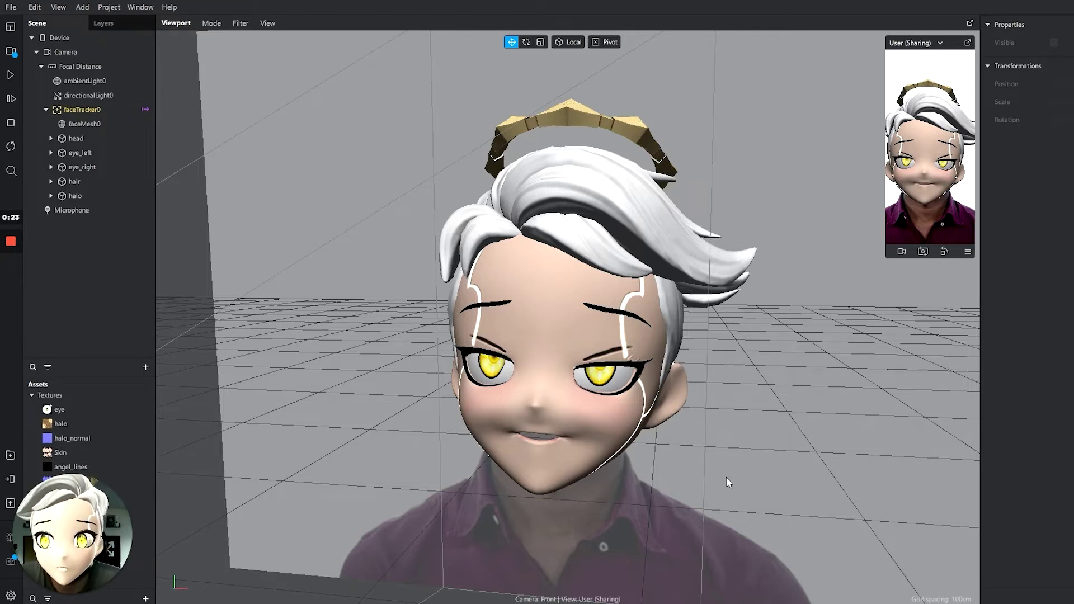
Orbit to a straight-on front view of the avatar and select the head object
left_click_drag(727, 483, 661, 418)
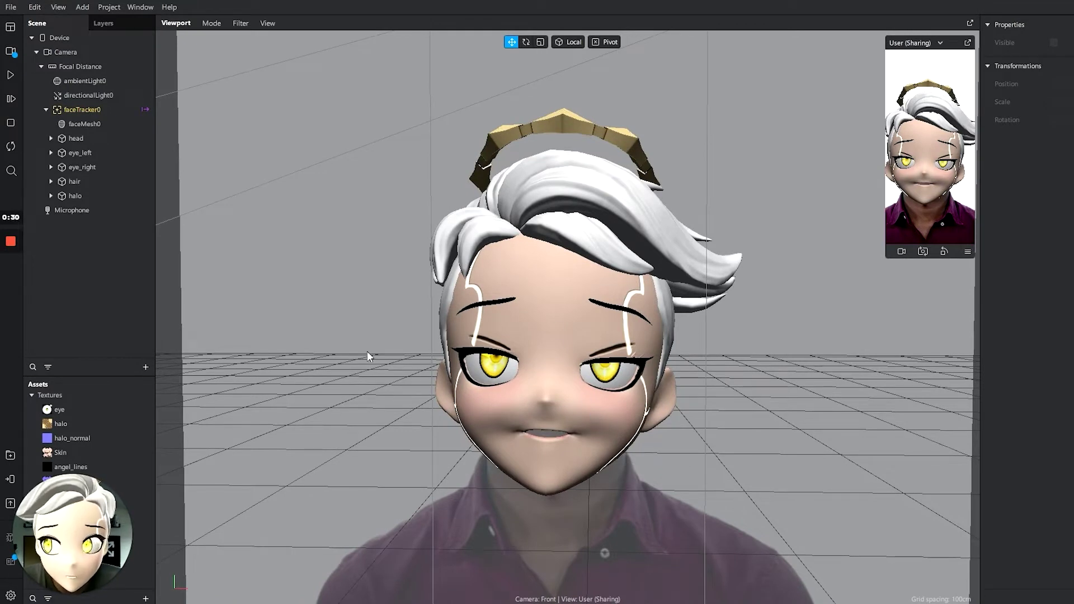
left_click(63, 140)
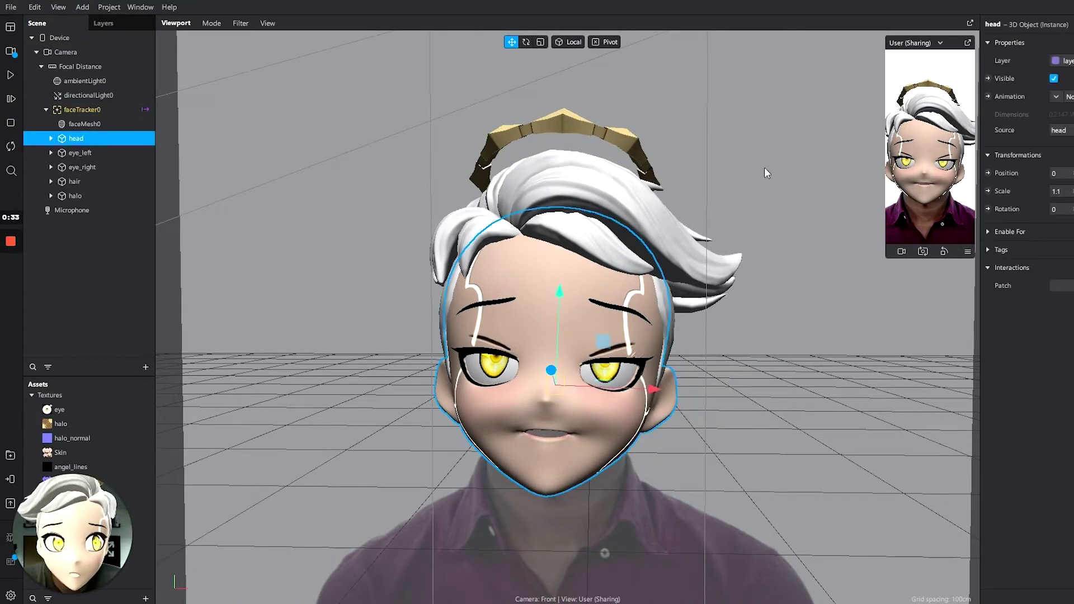
Expand head, select its child head mesh, and widen the Properties panel to read blendshape names
left_click(51, 140)
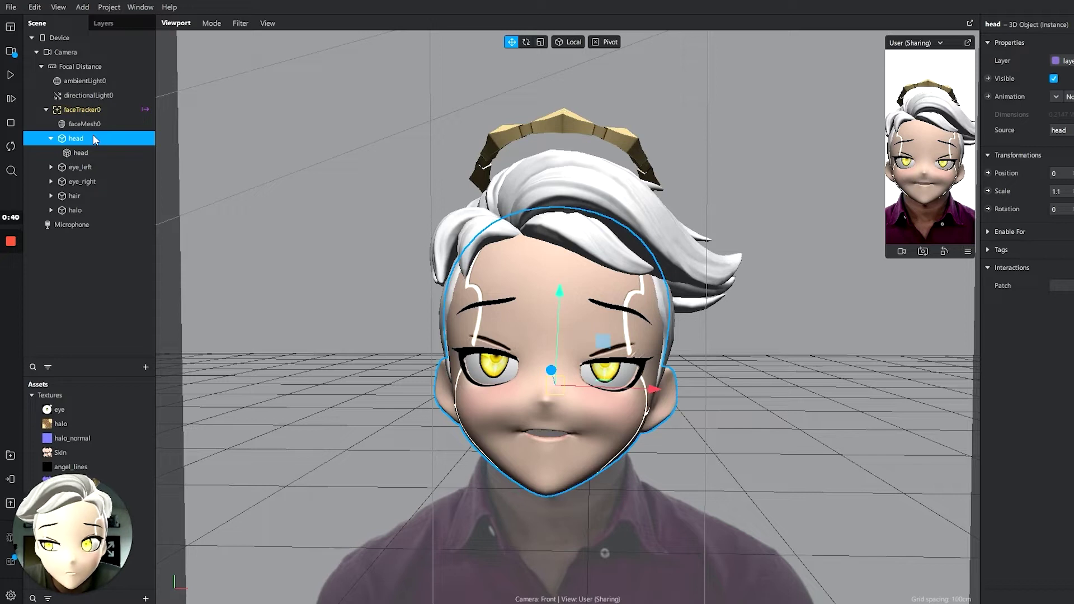
left_click(84, 153)
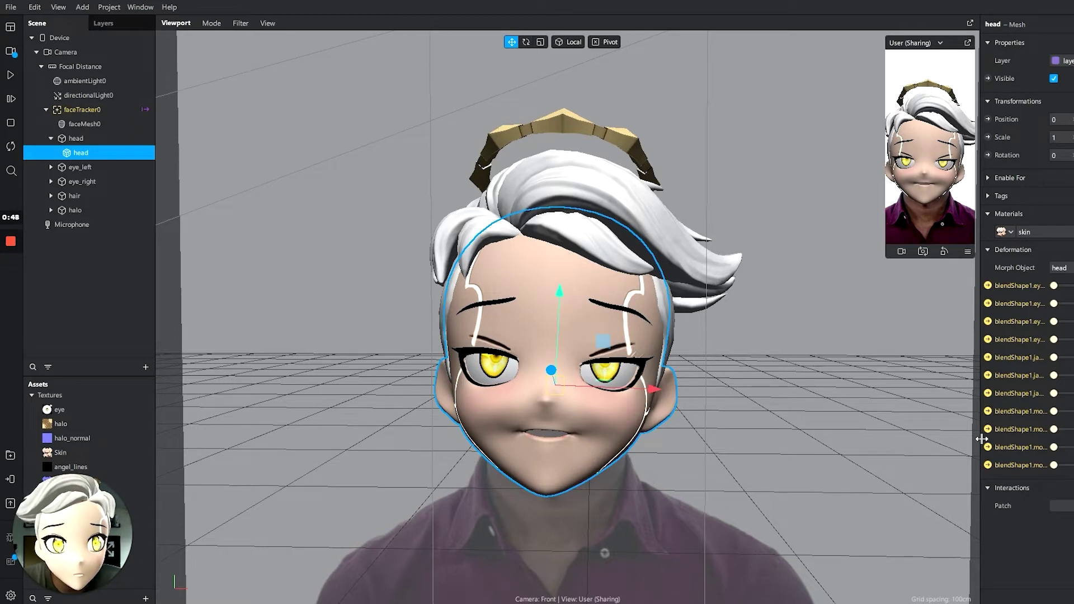
left_click_drag(982, 440, 910, 434)
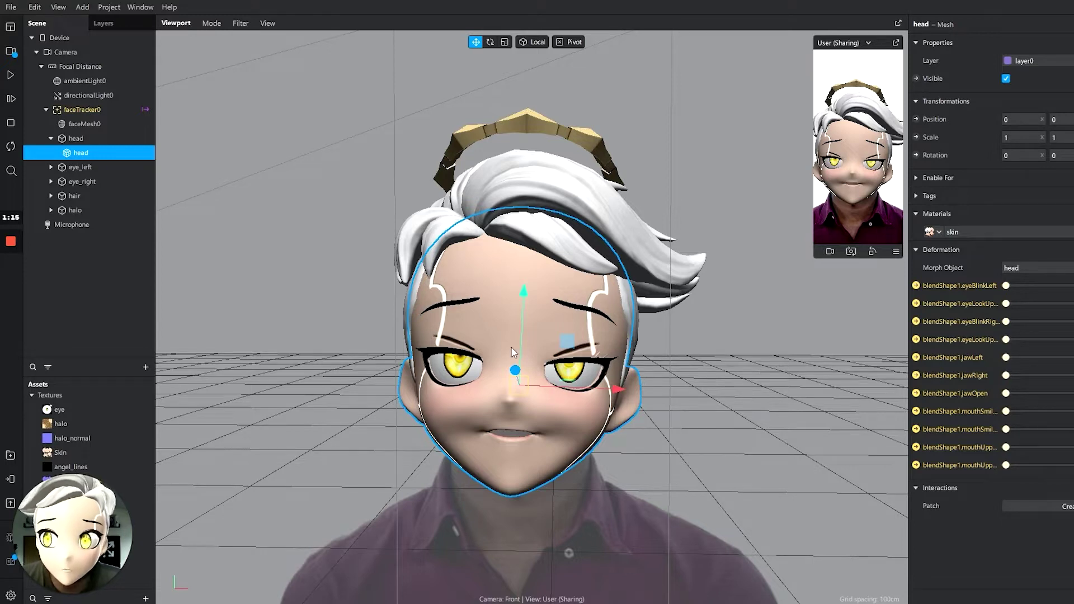
left_click(59, 8)
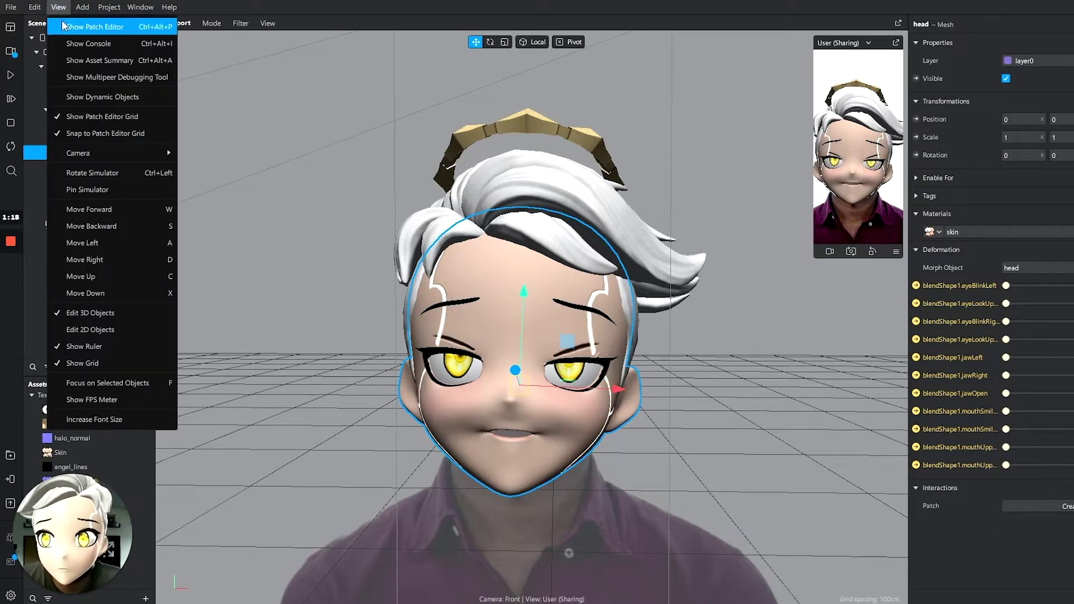
Show the Patch Editor and the Asset Summary from the View menu, then return to the patch graph
left_click(110, 27)
left_click(58, 8)
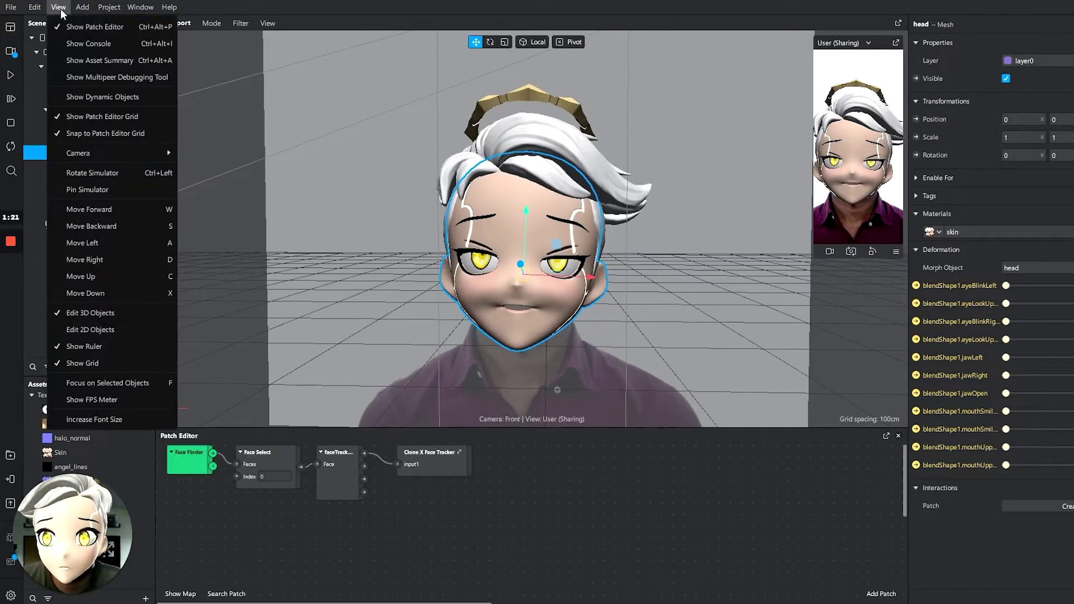
left_click(86, 59)
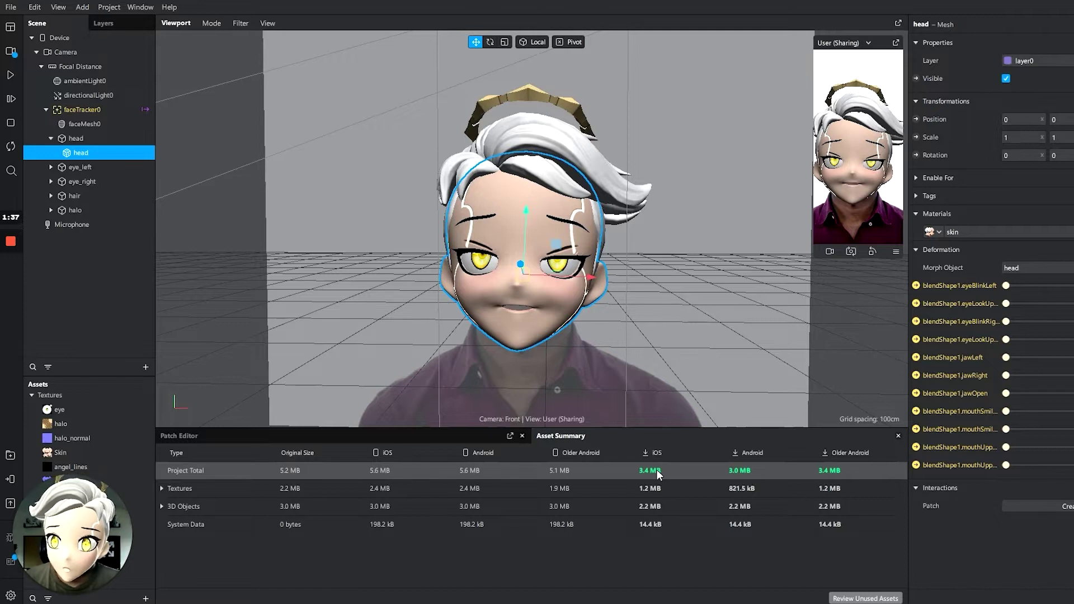
left_click(299, 439)
Enlarge the Patch Editor and delete all four existing patches
left_click_drag(532, 496, 554, 518)
left_click_drag(459, 428, 460, 240)
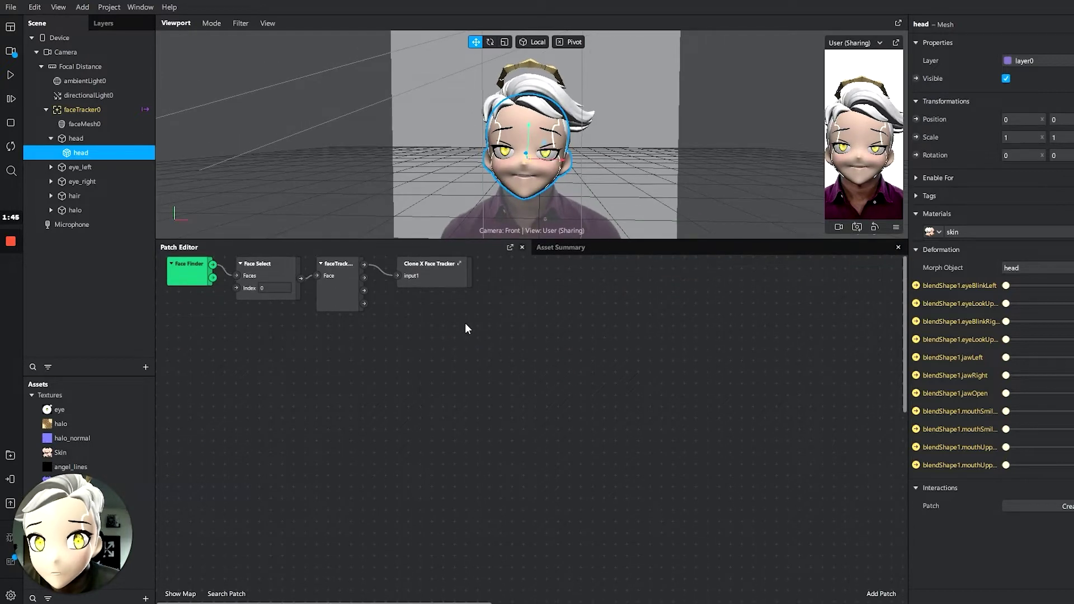
right_click(476, 330)
key("Escape")
scroll(471, 358, "up", 4)
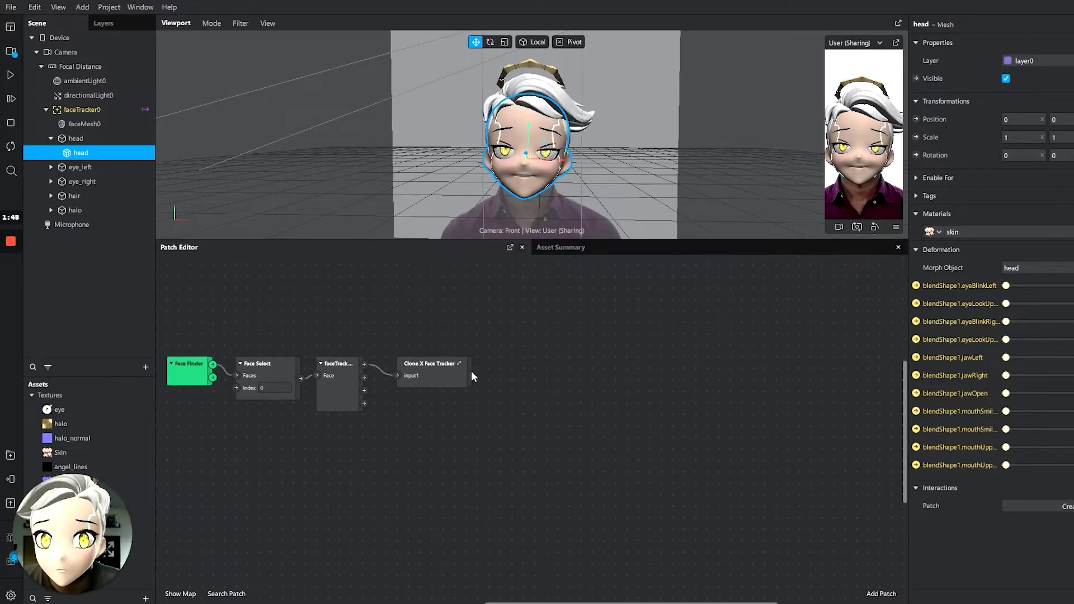
left_click_drag(158, 328, 481, 553)
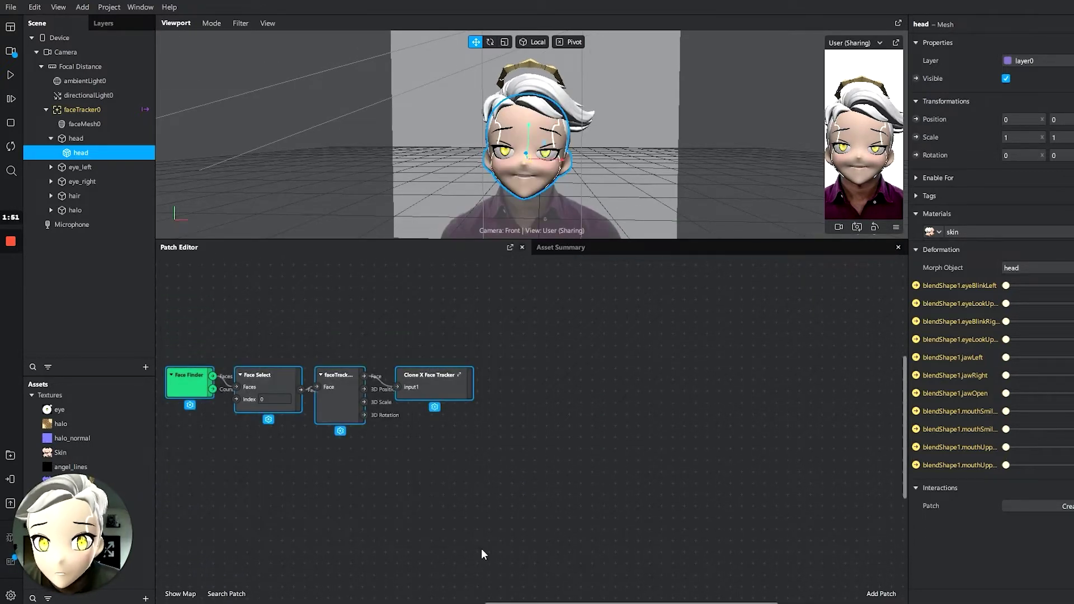
key("Delete")
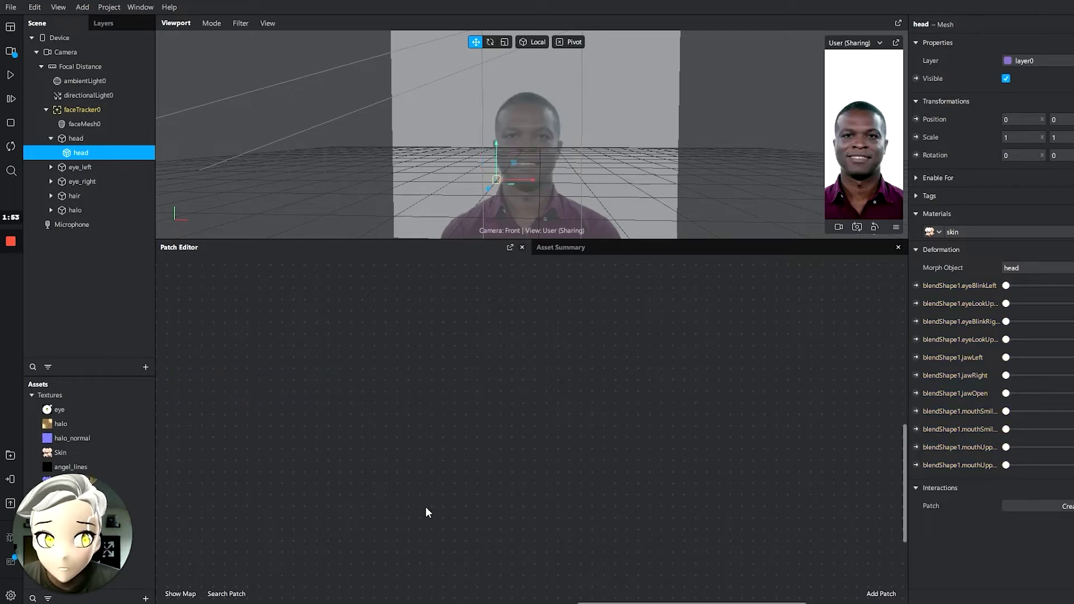
Drag faceTracker0 into the graph and lay out Face Finder, Face Select and faceTracker in a row
left_click(76, 111)
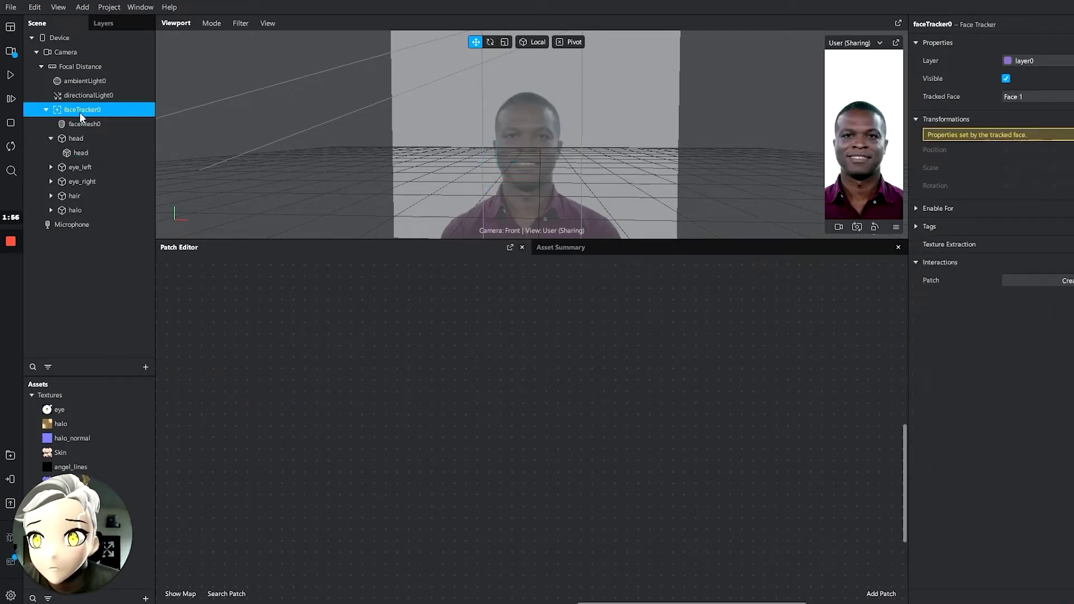
left_click_drag(80, 111, 305, 386)
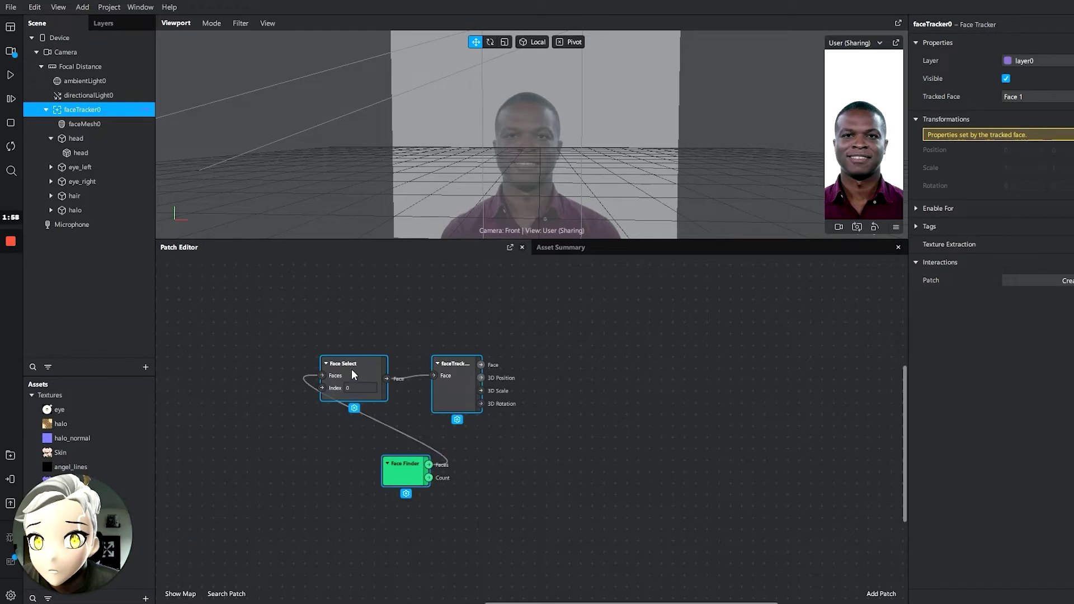
left_click_drag(407, 462, 217, 347)
left_click_drag(320, 363, 295, 348)
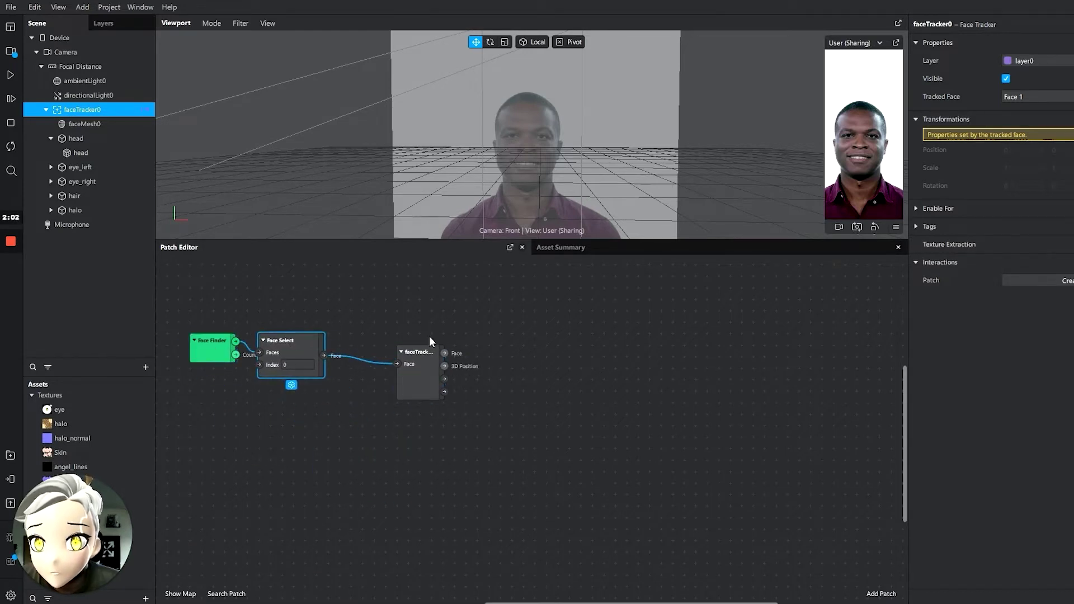
left_click_drag(426, 347, 363, 335)
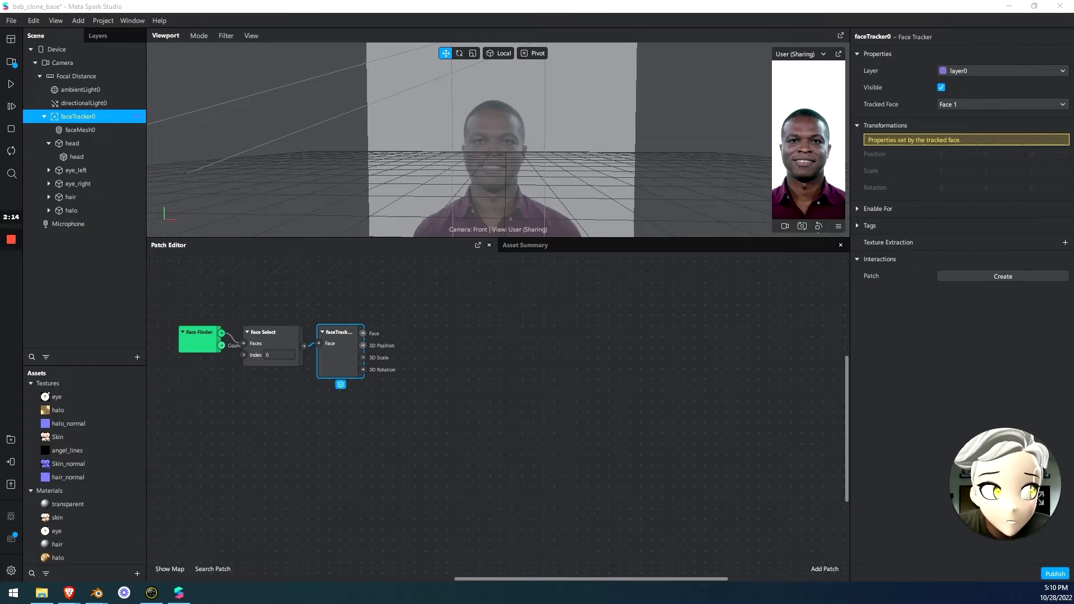
Add the Clone Xpressions patch from Assets and wire faceTracker0's Face output into its Face input
left_click(84, 464)
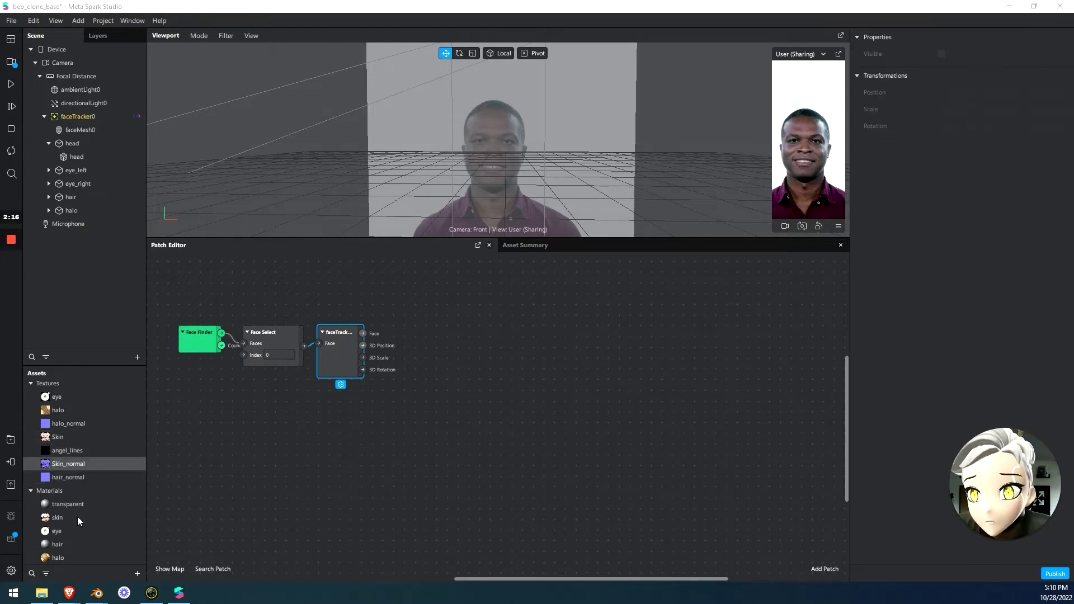
scroll(101, 470, "down", 2)
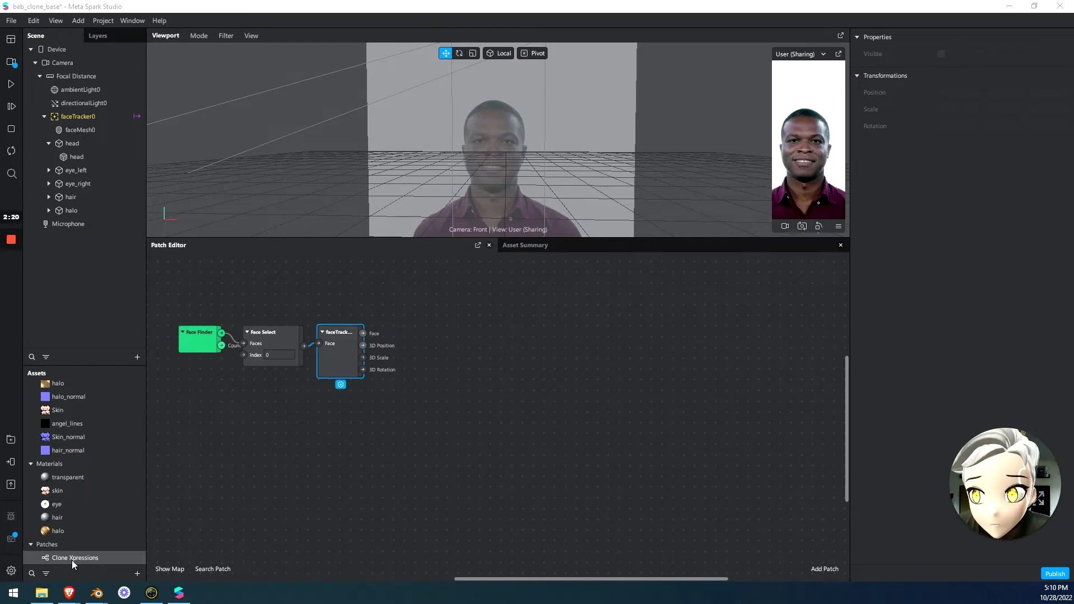
mouse_move(47, 557)
left_mouse_down()
mouse_move(556, 424)
mouse_move(426, 382)
mouse_move(452, 360)
mouse_move(425, 327)
left_mouse_up()
left_click(356, 350)
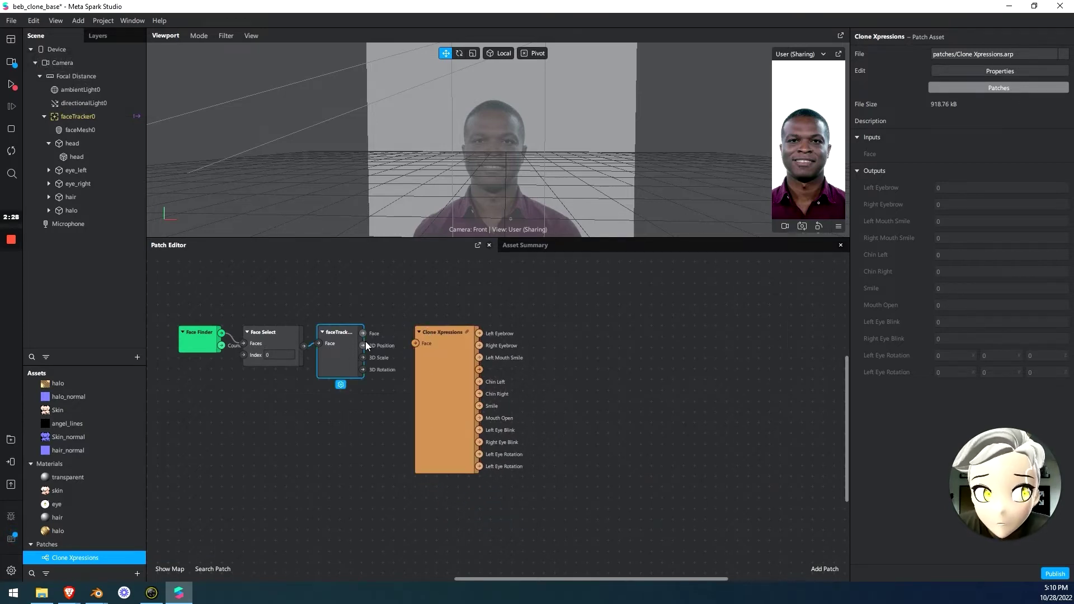
left_click_drag(364, 334, 415, 344)
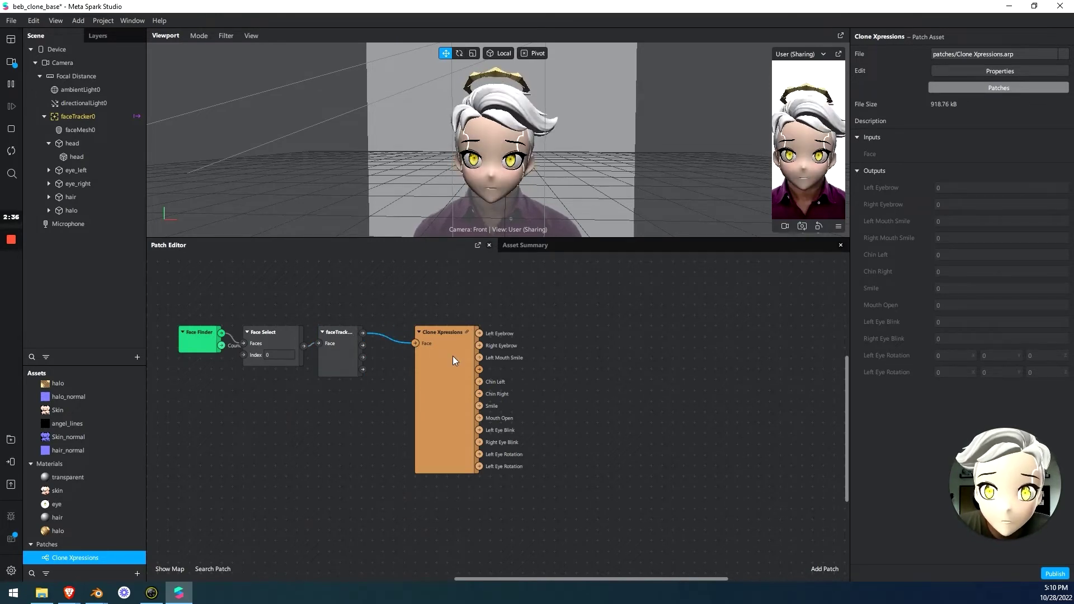
left_click_drag(433, 338, 411, 338)
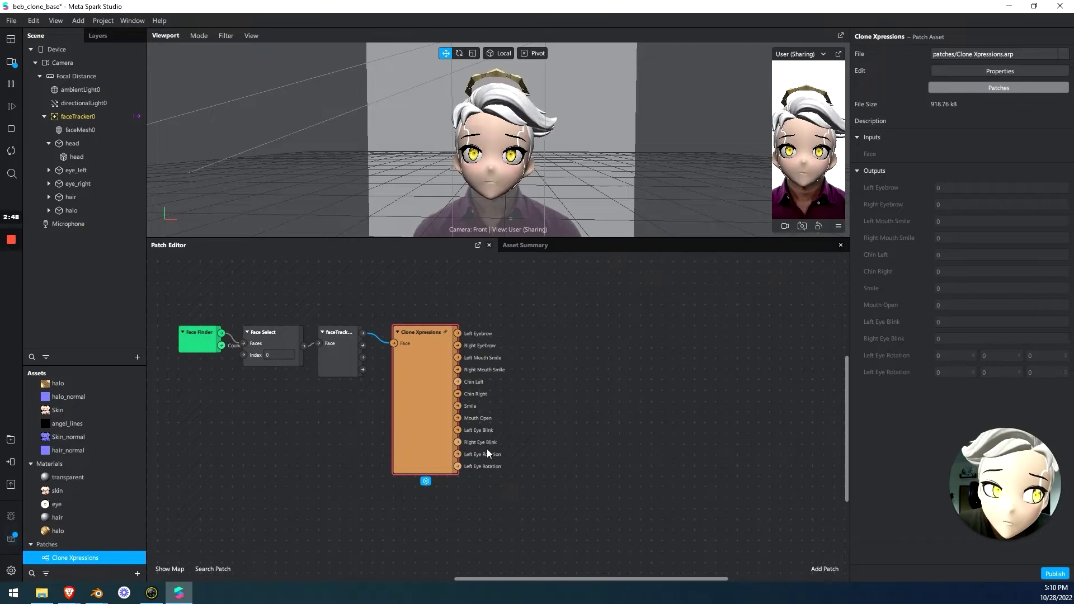
Convert Clone Xpressions into an editable patch group and open it
right_click(423, 439)
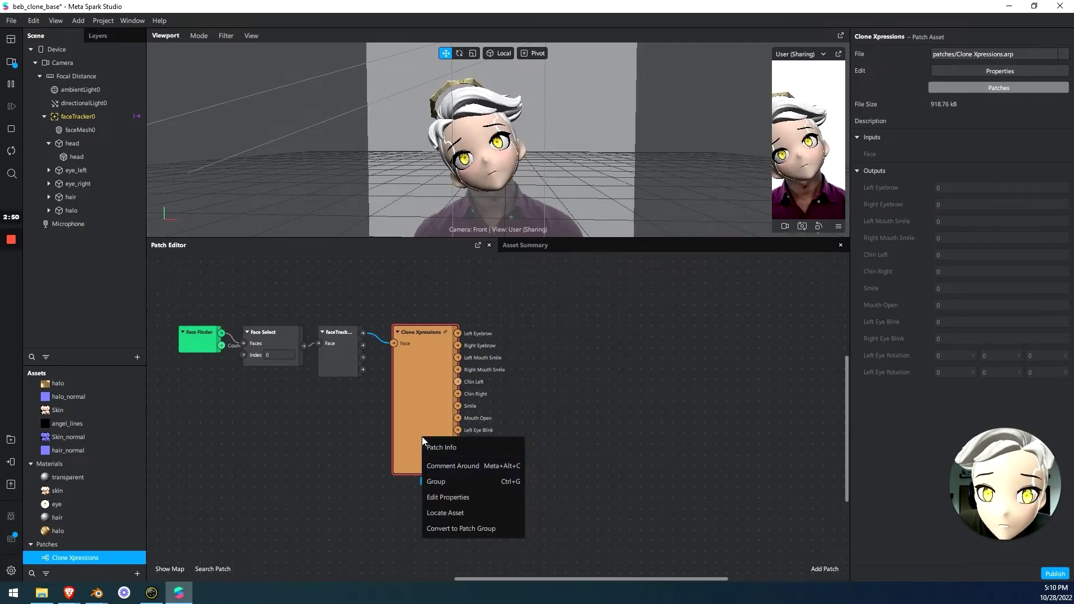
left_click(445, 513)
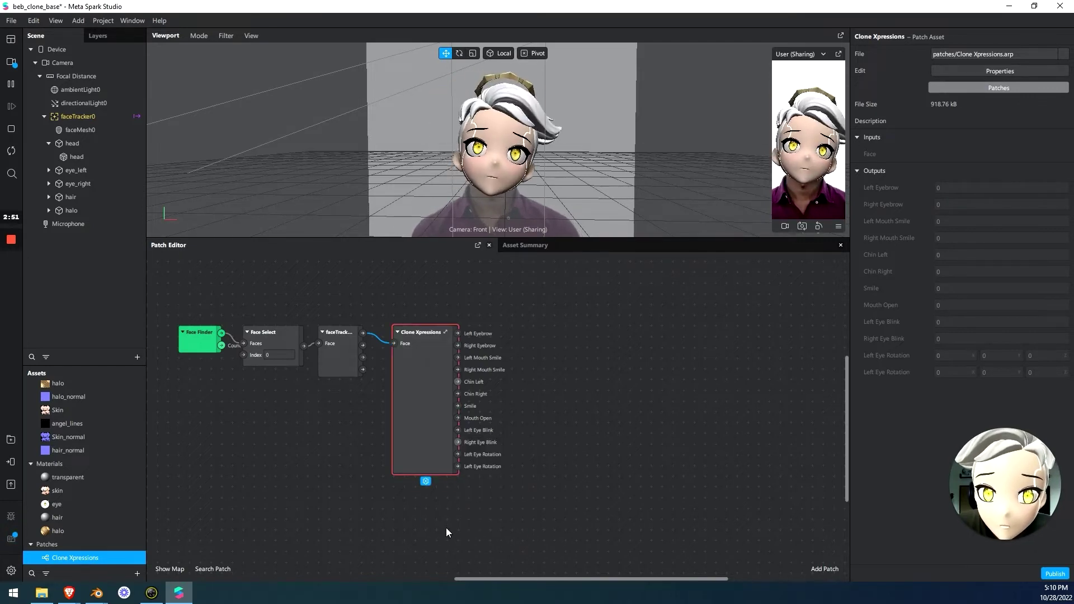
right_click(421, 443)
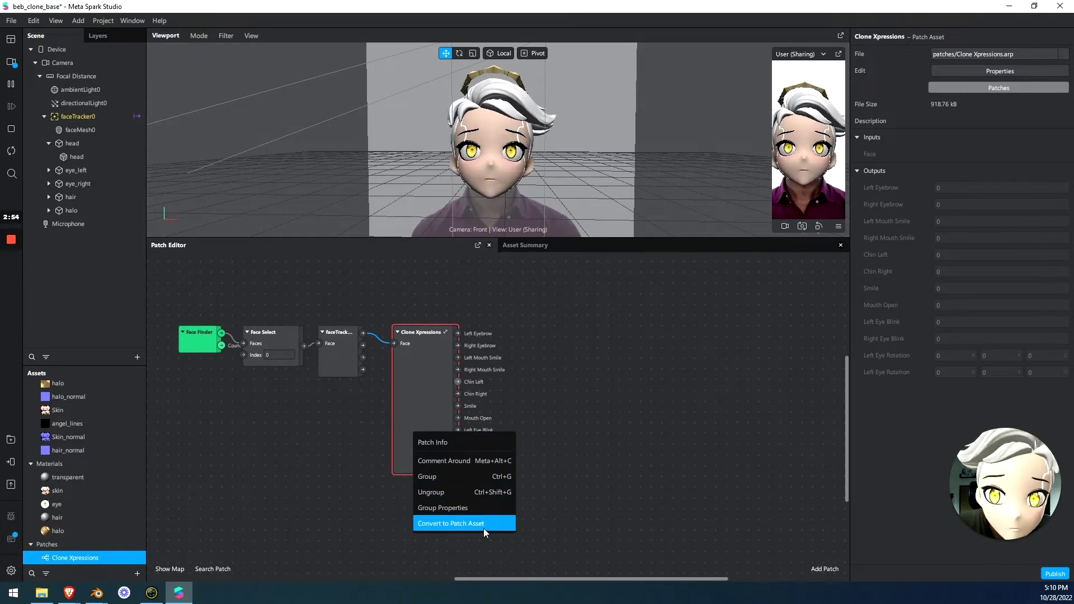
double_click(437, 334)
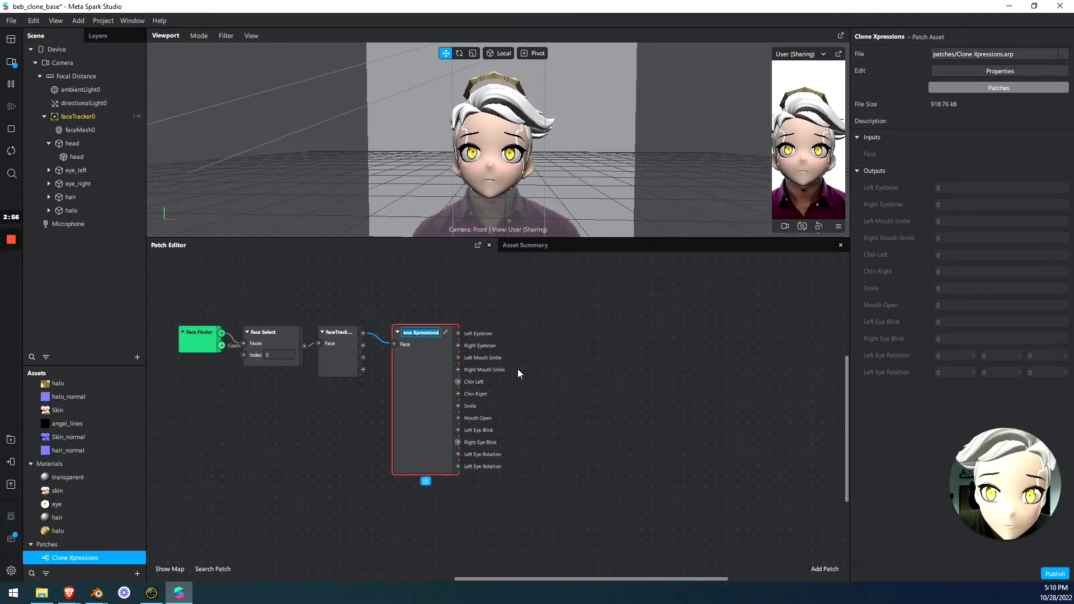
double_click(445, 365)
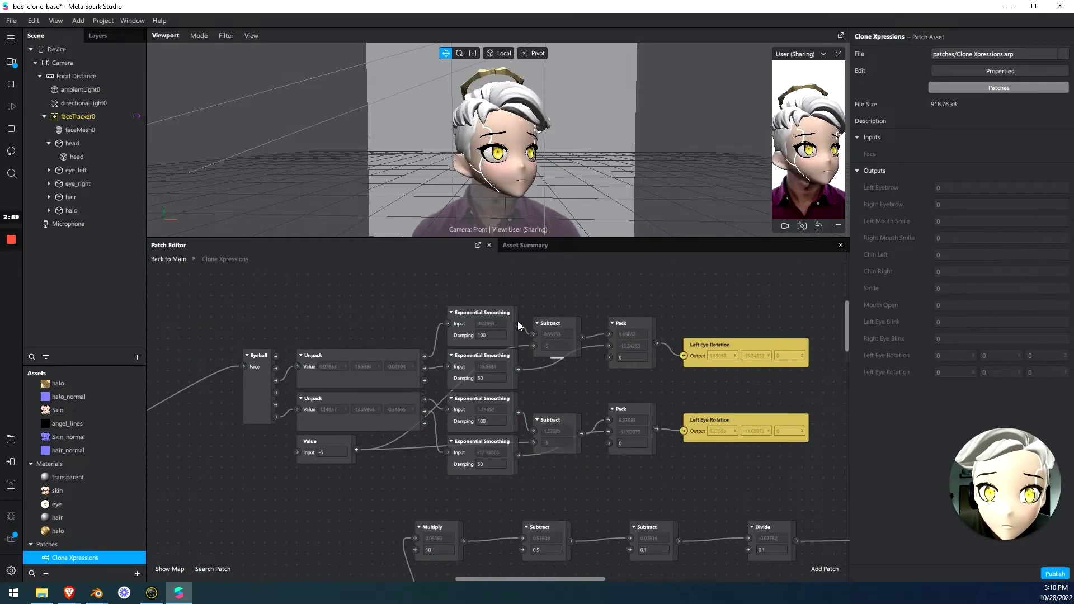
Browse the internal expression node network, then exit back to the main graph
scroll(678, 392, "down", 2)
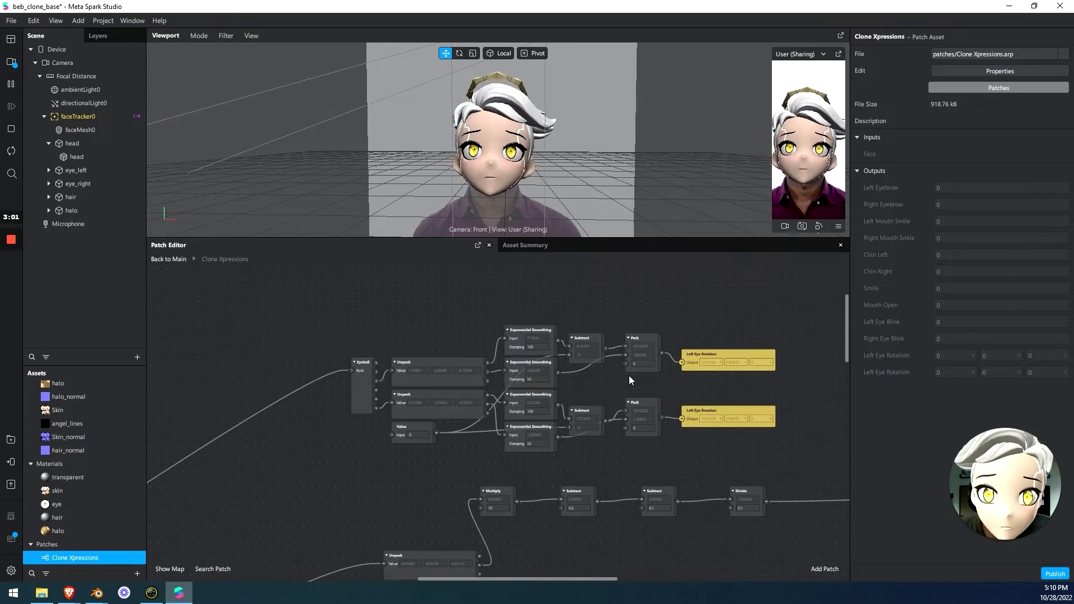
scroll(631, 380, "down", 3)
scroll(665, 362, "down", 1)
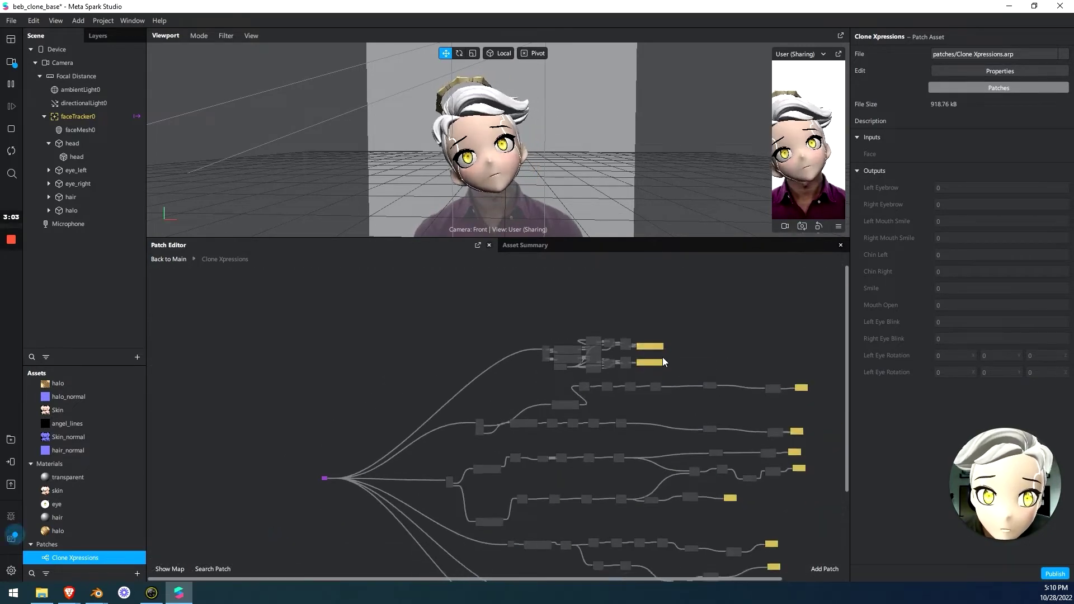
scroll(665, 363, "down", 1)
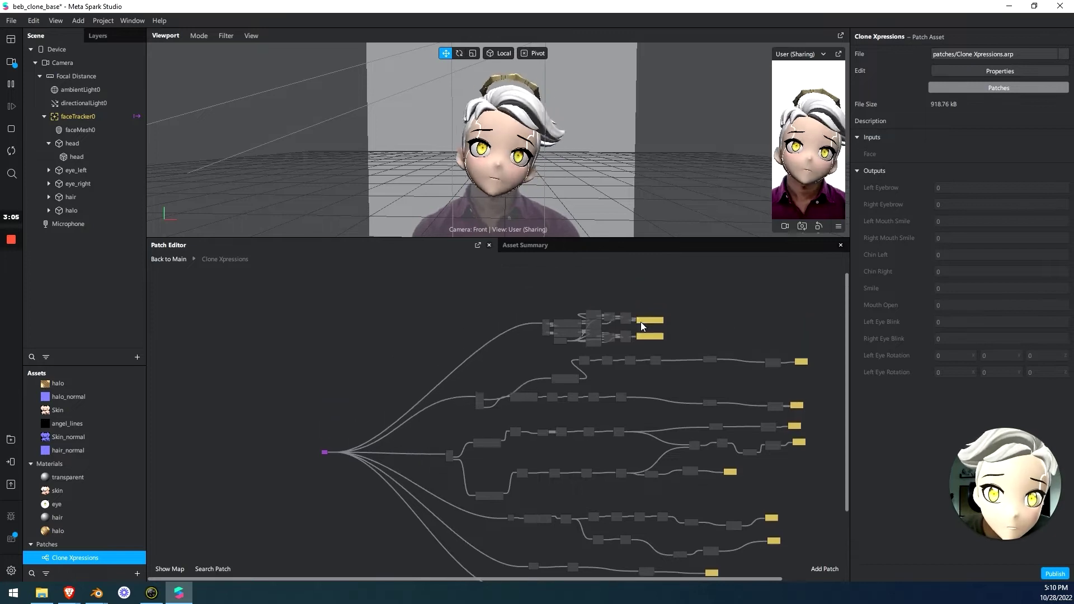
scroll(643, 327, "down", 3)
scroll(643, 326, "right", 3)
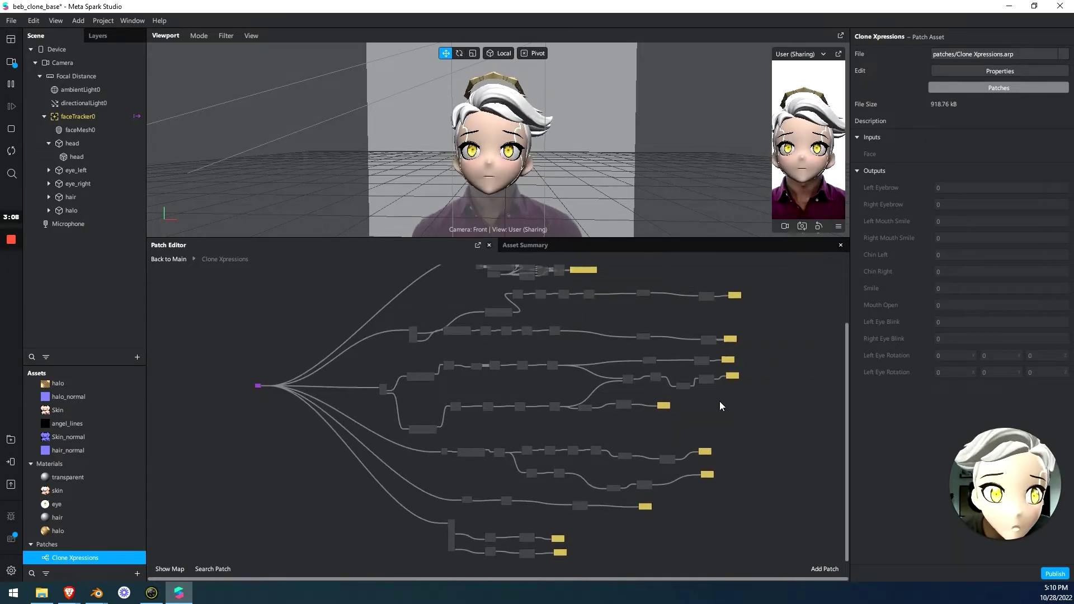
mouse_move(791, 384)
left_mouse_down()
mouse_move(793, 427)
mouse_move(784, 379)
mouse_move(786, 390)
left_mouse_up()
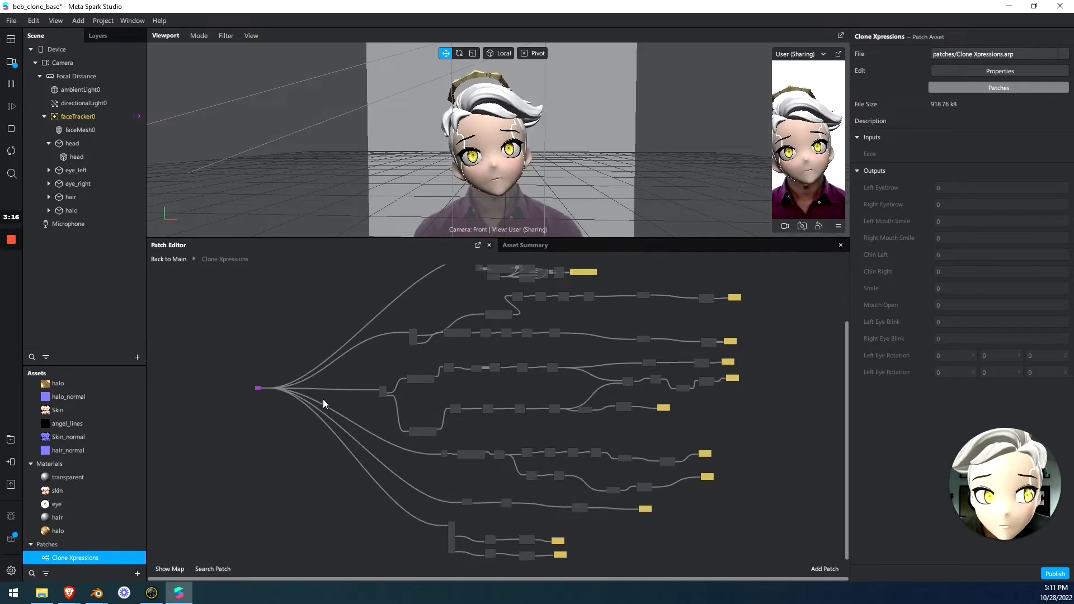
key("Escape")
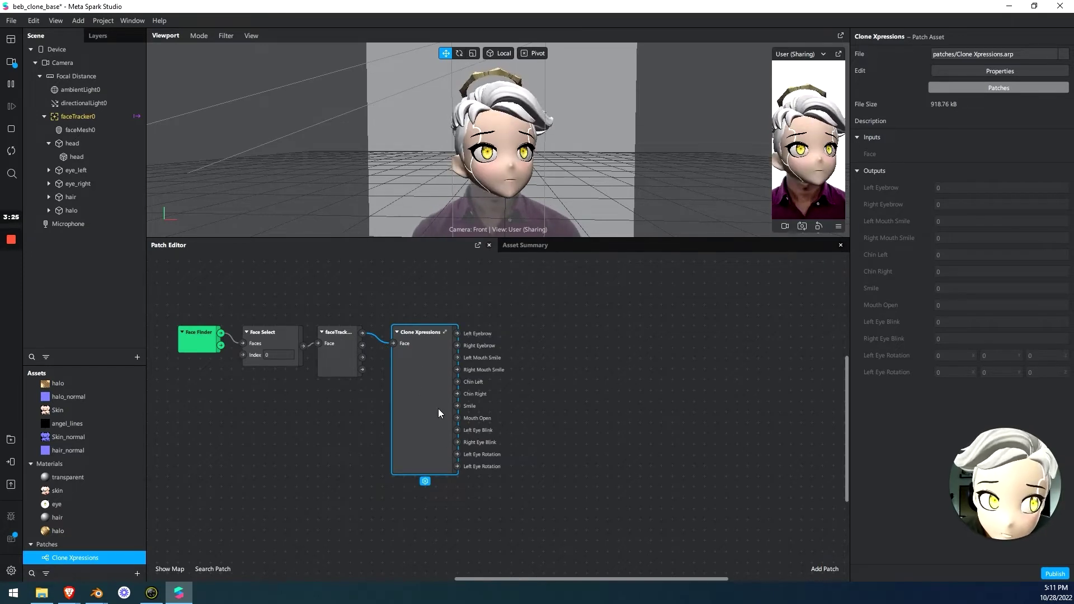
Zoom in on Clone Xpressions and select the head mesh to list its blendshapes at 0%
scroll(552, 392, "up", 3)
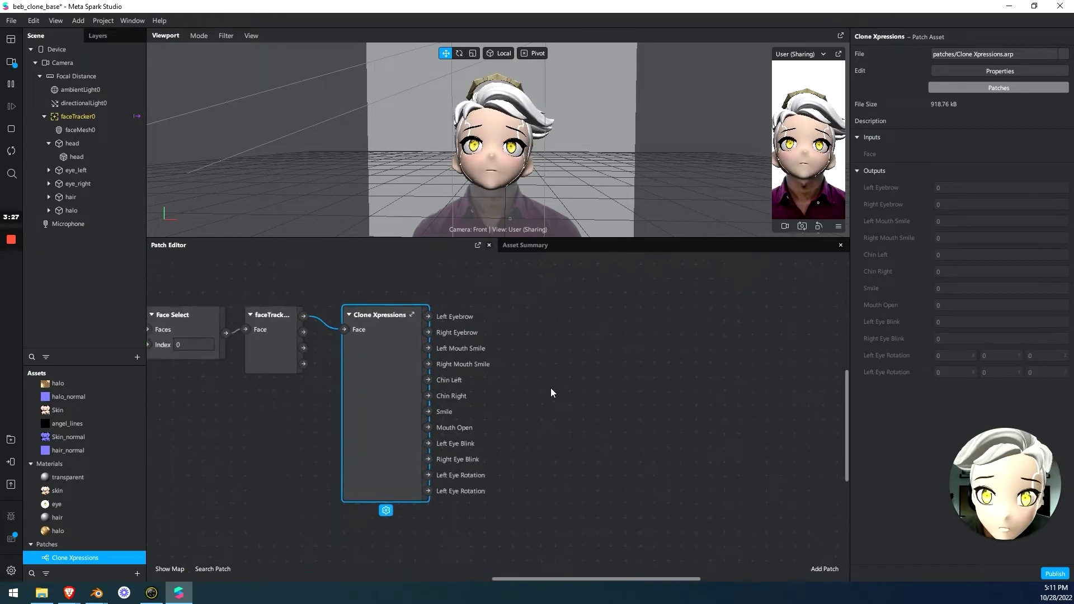
left_click_drag(641, 423, 542, 391)
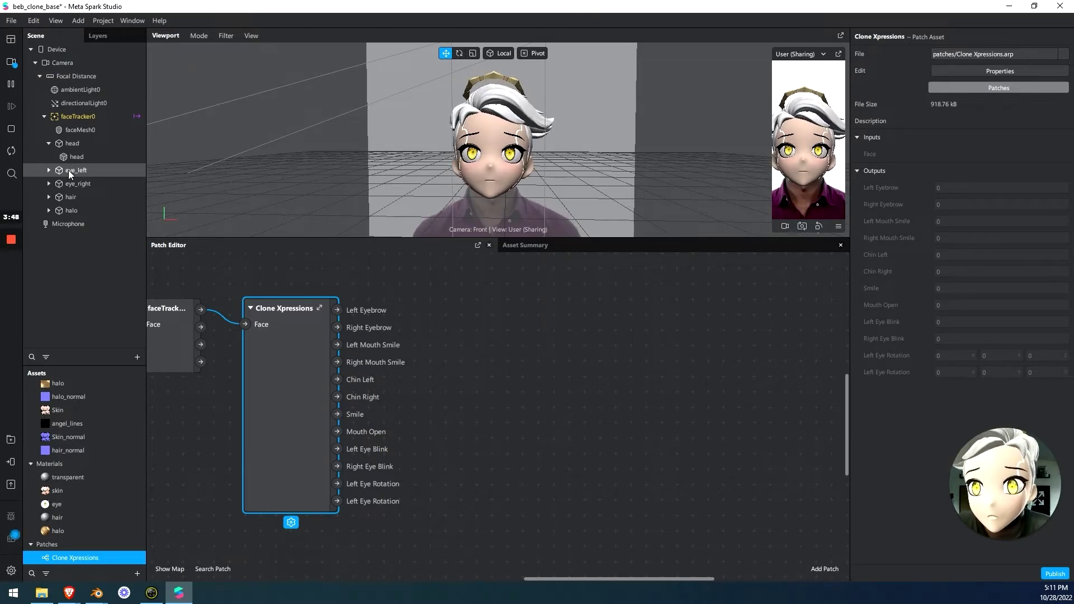
left_click(72, 185)
left_click(78, 157)
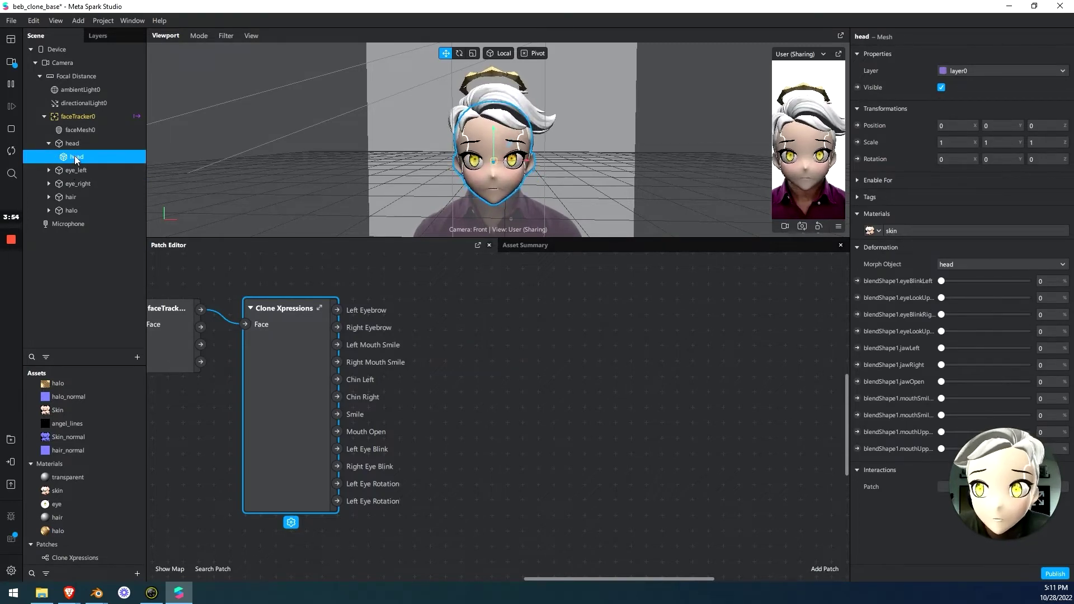
Create weight patches for eyeBlink, eyeLookUp, jaw, mouthSmile and mouthUpperUp blendshapes, left and right, plus jawOpen
left_click(857, 281)
left_click(858, 297)
left_click(858, 314)
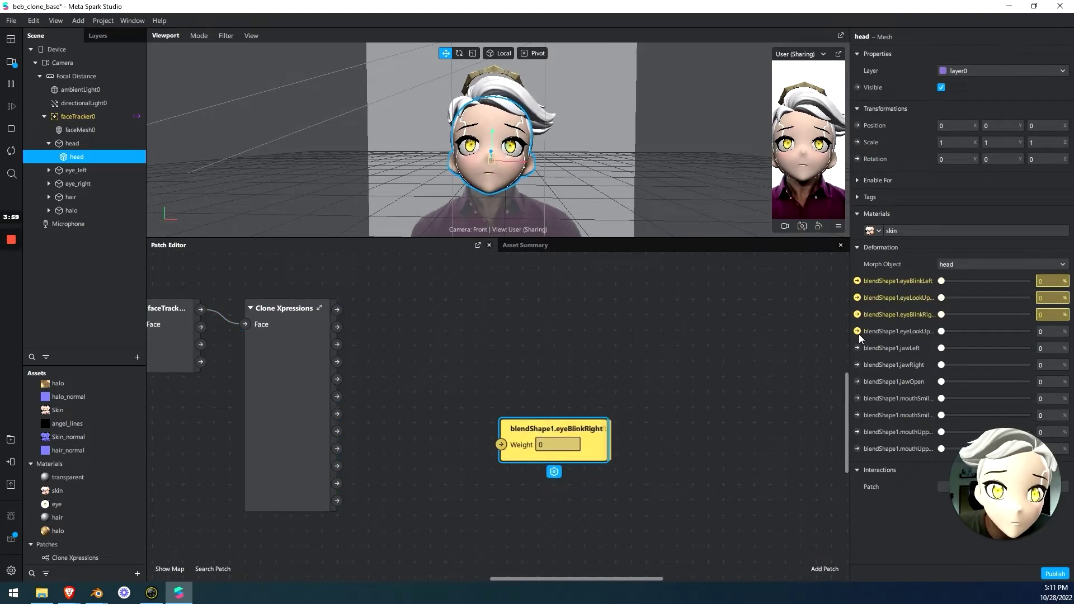
left_click(857, 331)
left_click(858, 348)
left_click(858, 365)
left_click(857, 382)
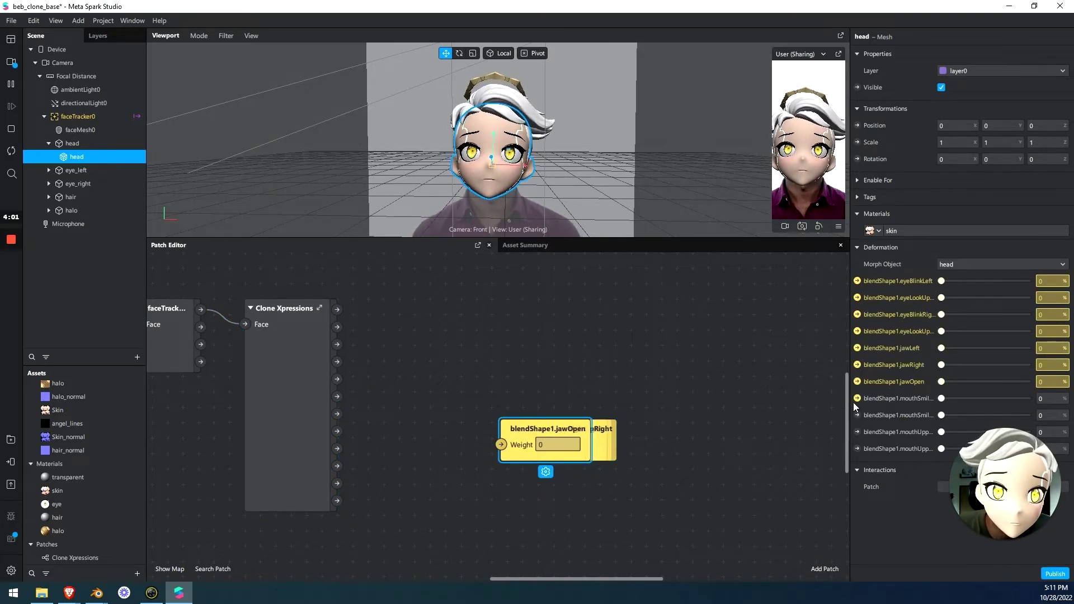
left_click(857, 399)
left_click(858, 416)
left_click(858, 432)
left_click(857, 449)
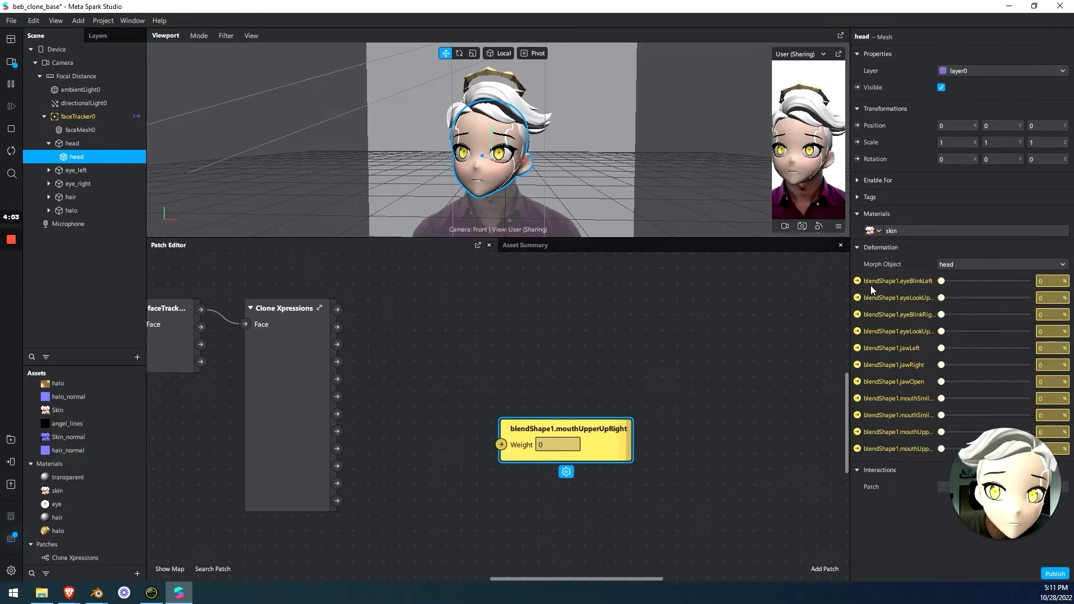
Spread the mouthUpperUp, mouthSmile, jaw and eyeBlinkRight patches into grid columns
left_click_drag(559, 428, 734, 323)
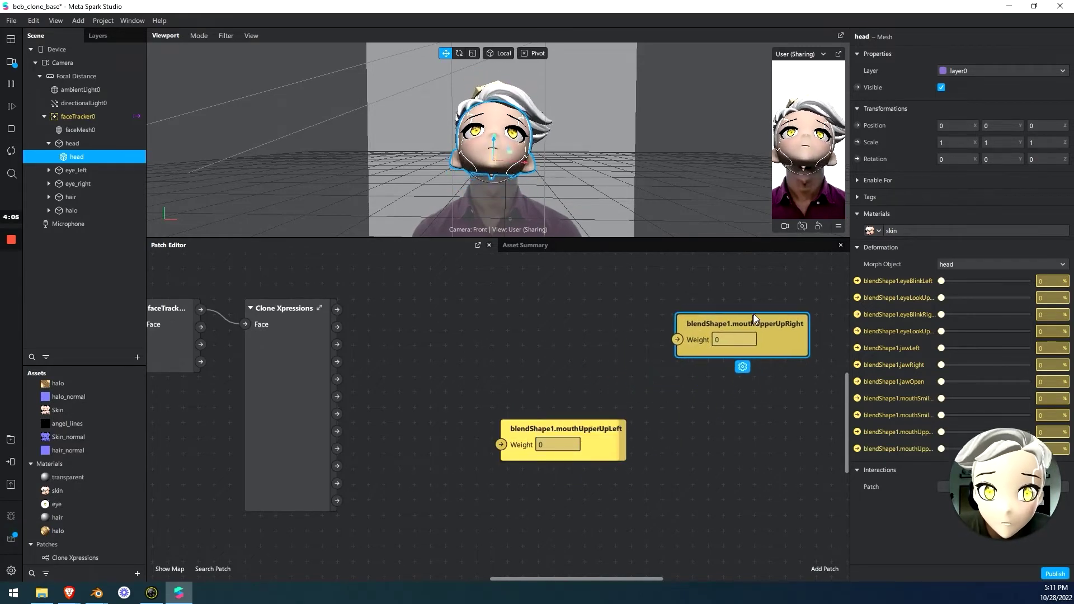
left_click_drag(595, 431, 620, 326)
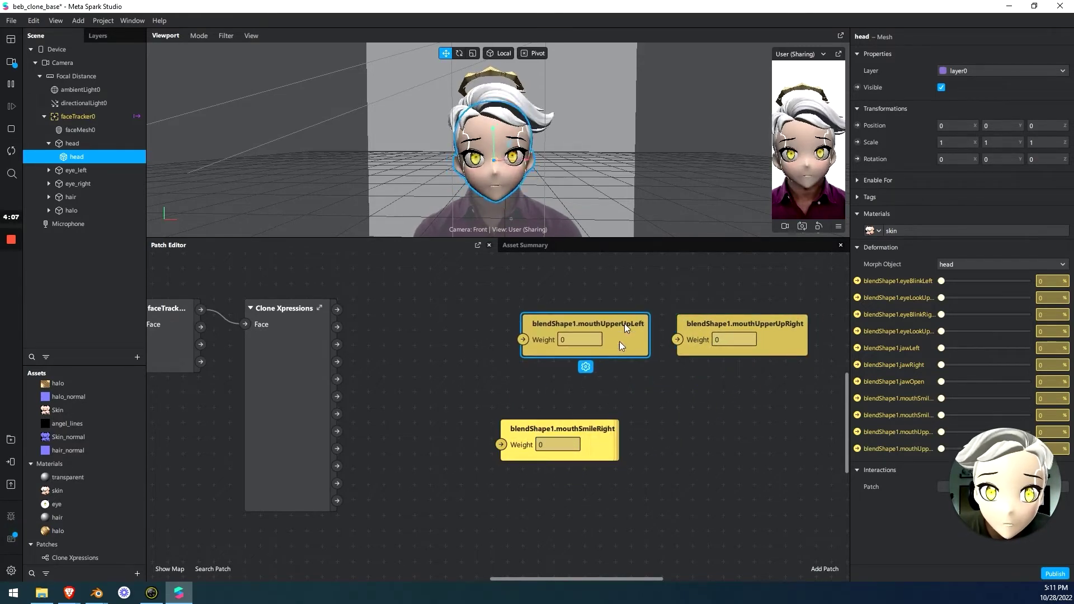
left_click_drag(587, 430, 764, 373)
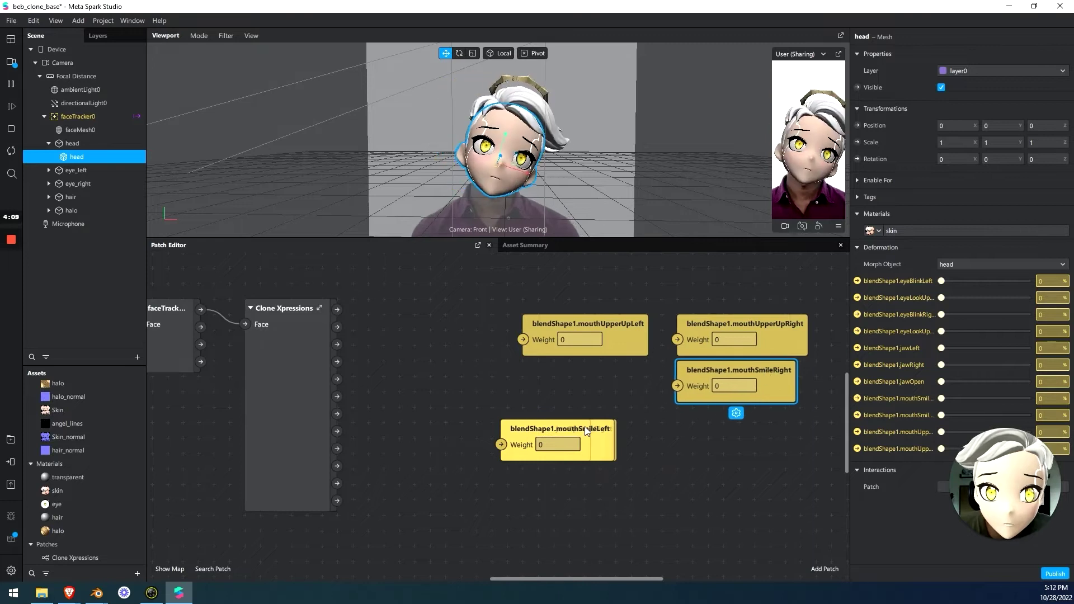
left_click_drag(585, 426, 602, 362)
left_click_drag(546, 430, 859, 432)
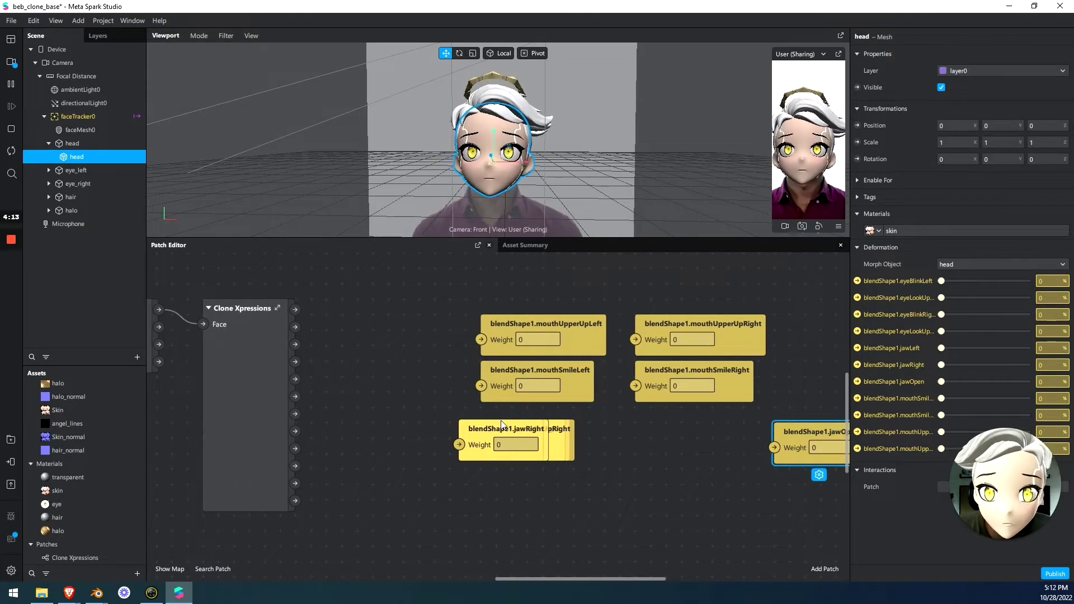
left_click_drag(502, 425, 679, 413)
left_click(532, 431)
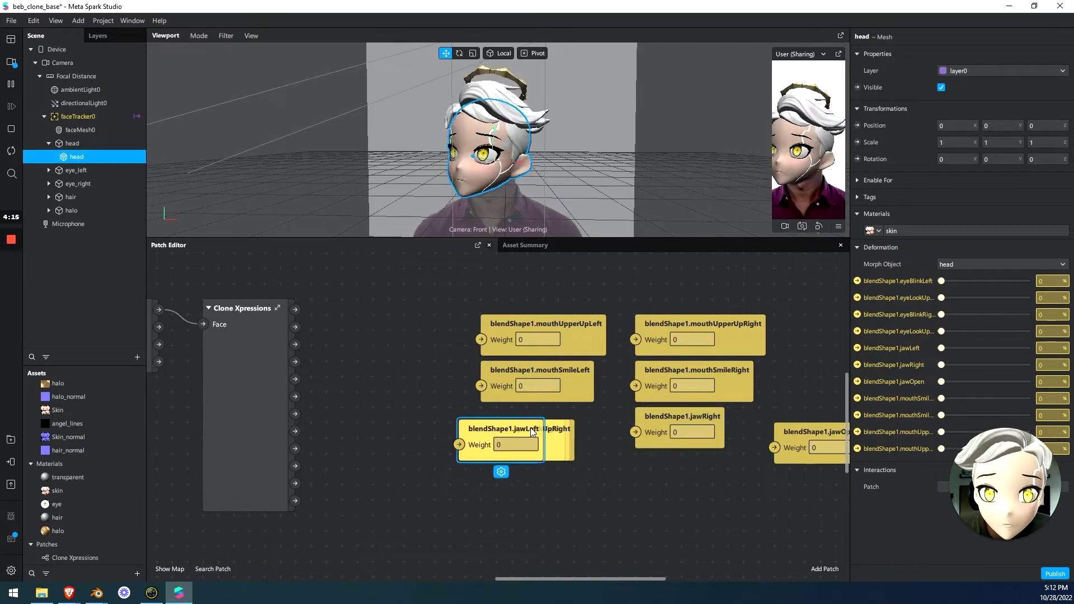
left_click_drag(531, 431, 724, 278)
left_click(539, 458)
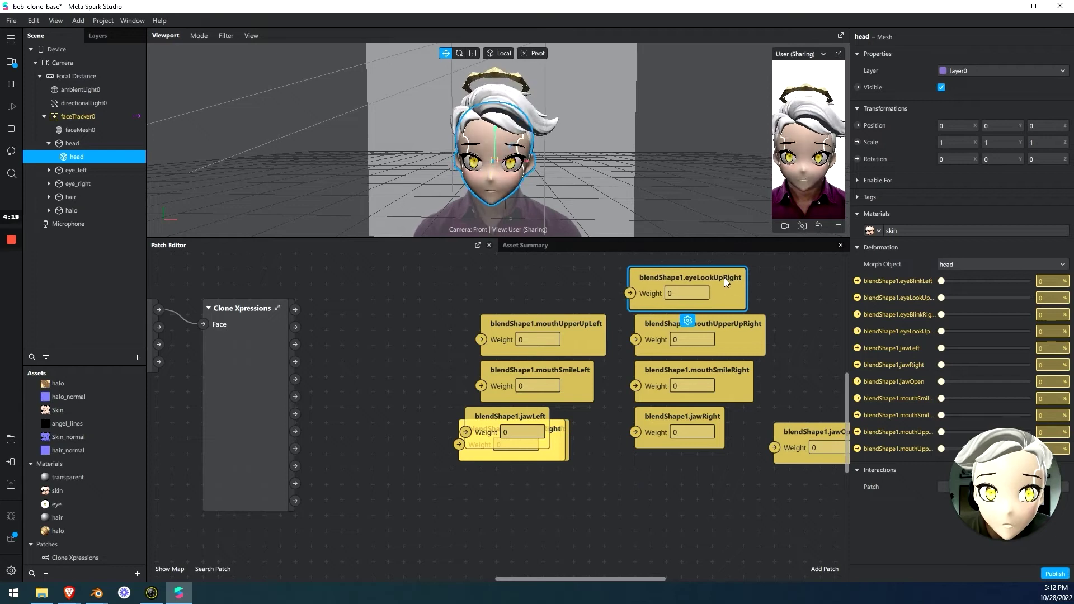
left_click(554, 433)
left_click_drag(553, 432, 729, 490)
Place eyeLookUpLeft and eyeBlinkLeft, align the jaw row with jawOpen, and move Clone Xpressions beside them
left_click(551, 452)
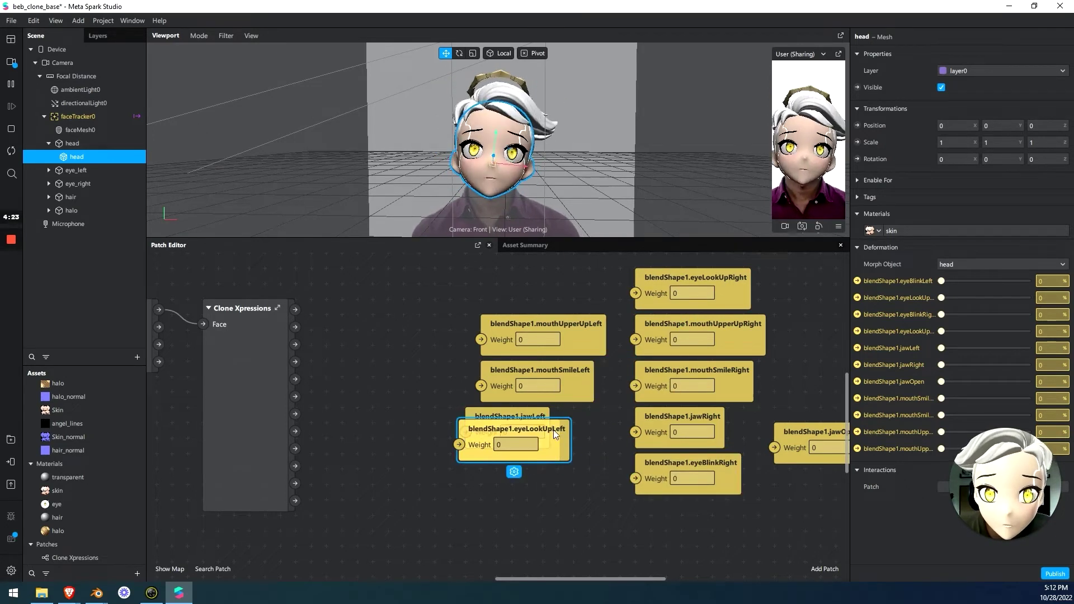
left_click_drag(553, 430, 574, 274)
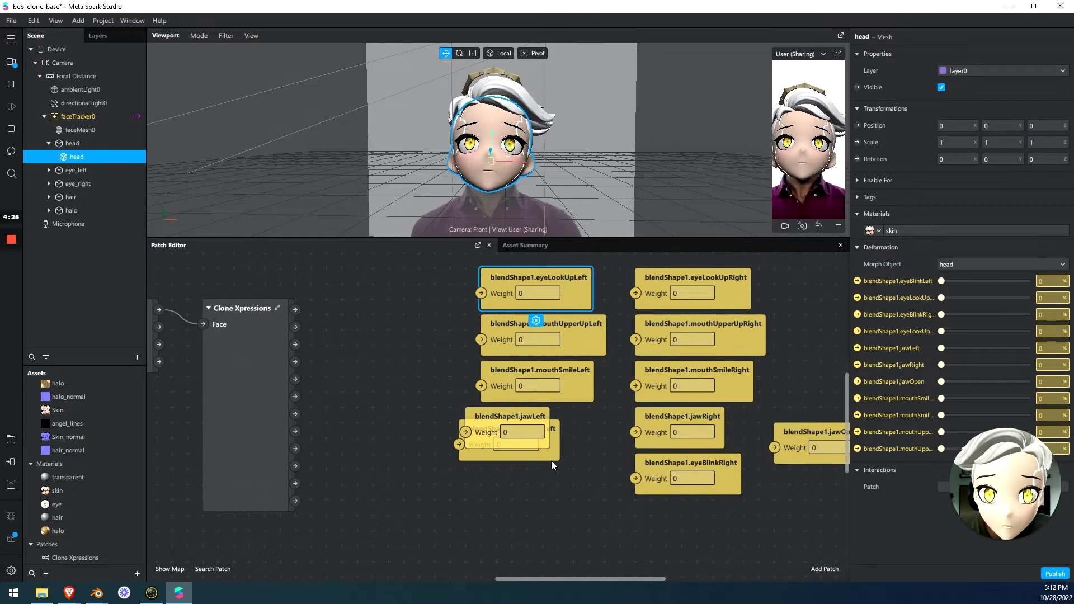
left_click(551, 436)
left_click_drag(552, 435, 566, 471)
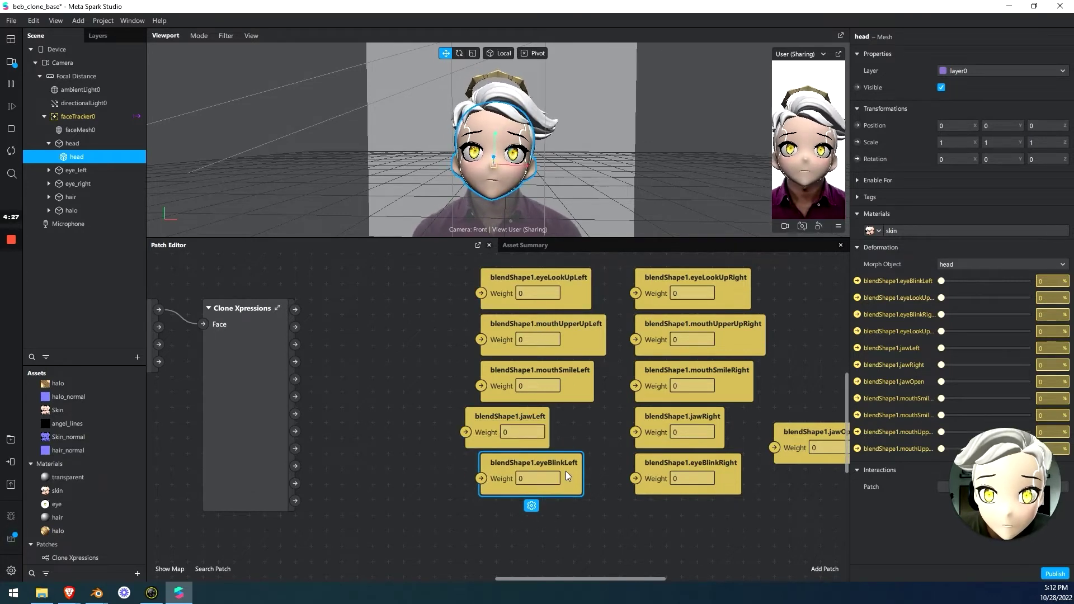
left_click_drag(519, 421, 540, 424)
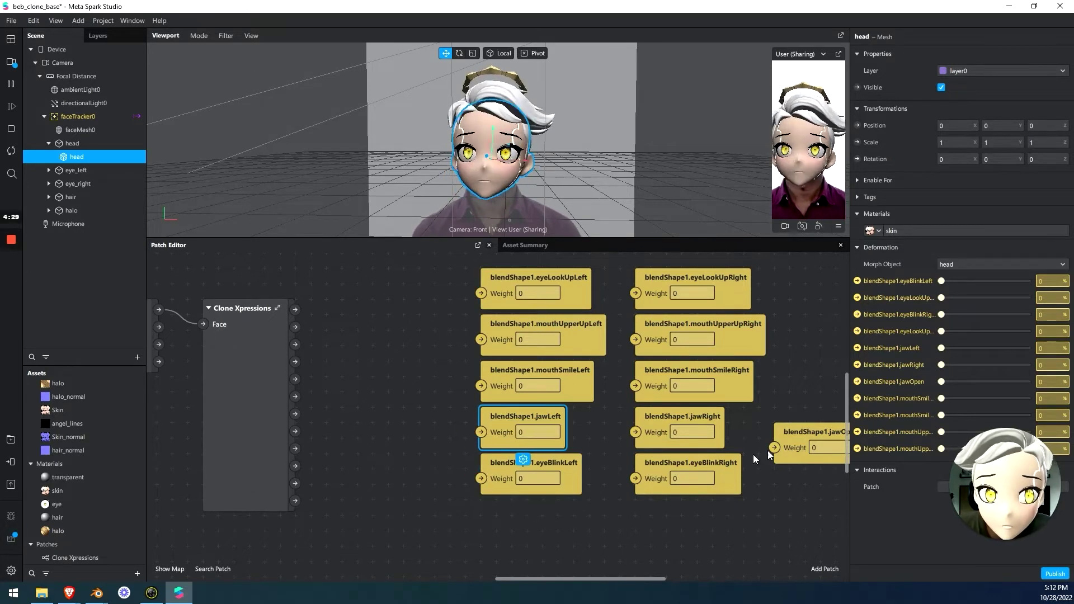
left_click(801, 427)
left_click_drag(802, 427, 801, 408)
left_click_drag(576, 522, 470, 544)
left_click(173, 338)
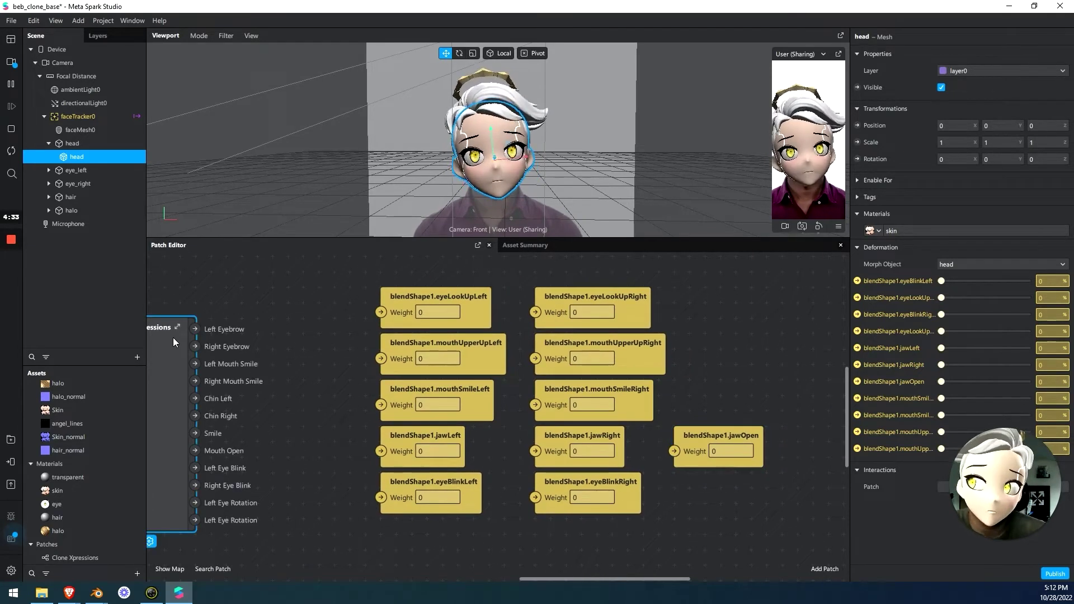
left_click_drag(173, 337, 244, 297)
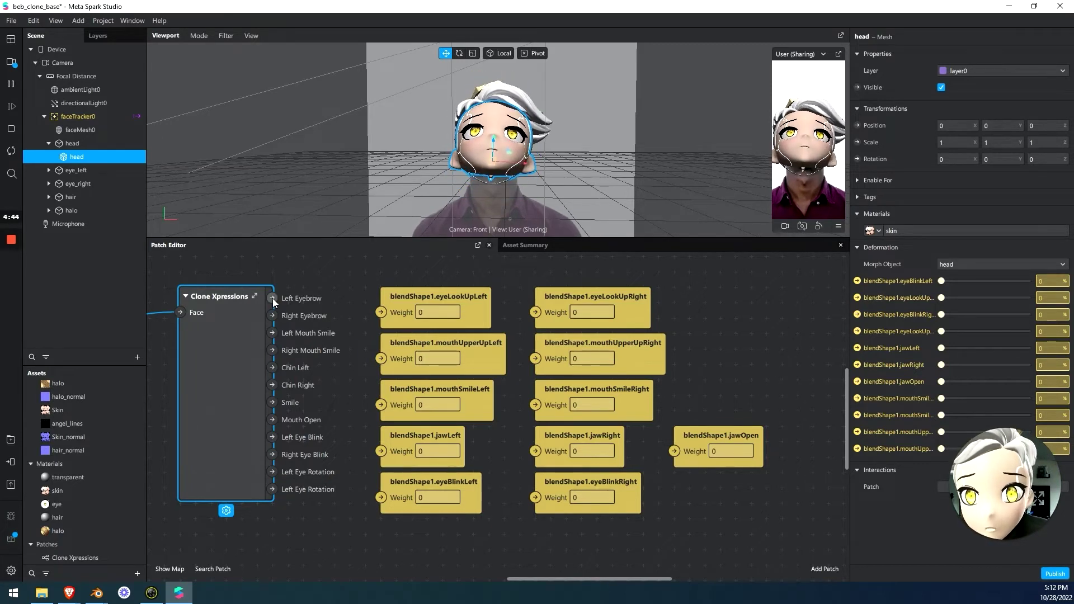
Connect Left Eyebrow to eyeLookUpLeft and Right Eyebrow to eyeLookUpRight weights
left_click_drag(272, 299, 378, 313)
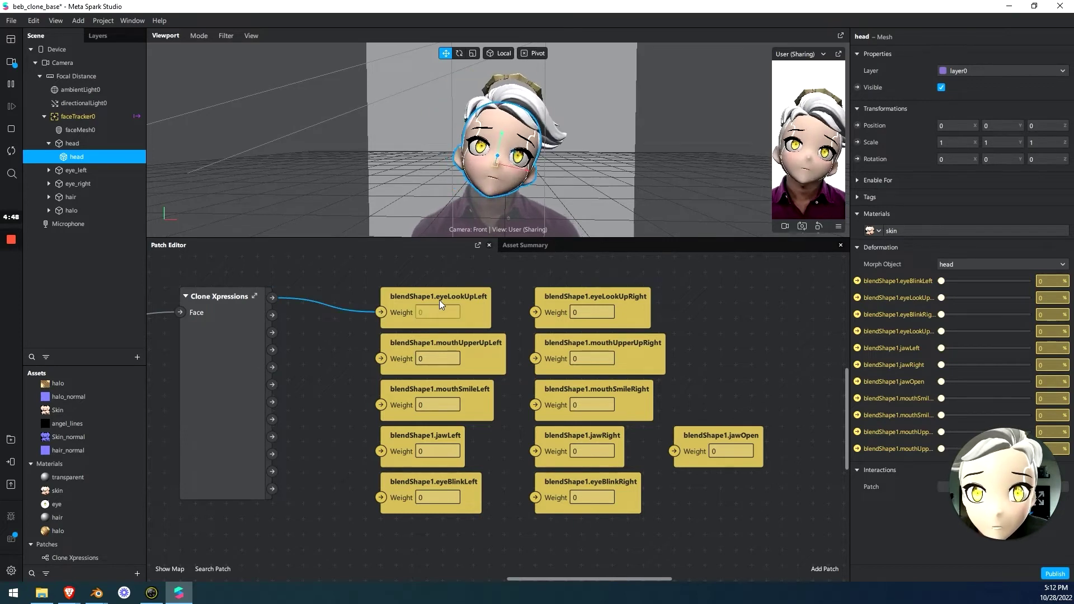
left_click(222, 347)
mouse_move(272, 316)
left_mouse_down()
mouse_move(508, 322)
mouse_move(536, 313)
left_mouse_up()
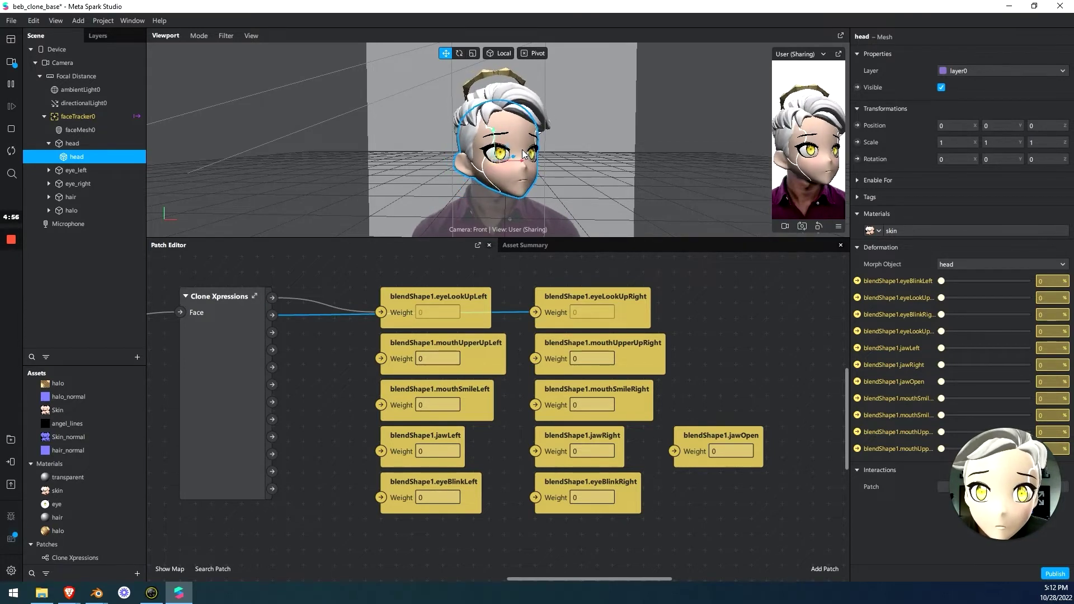
Rotate the simulator preview to landscape and enlarge it to fill most of the viewport
left_click(819, 227)
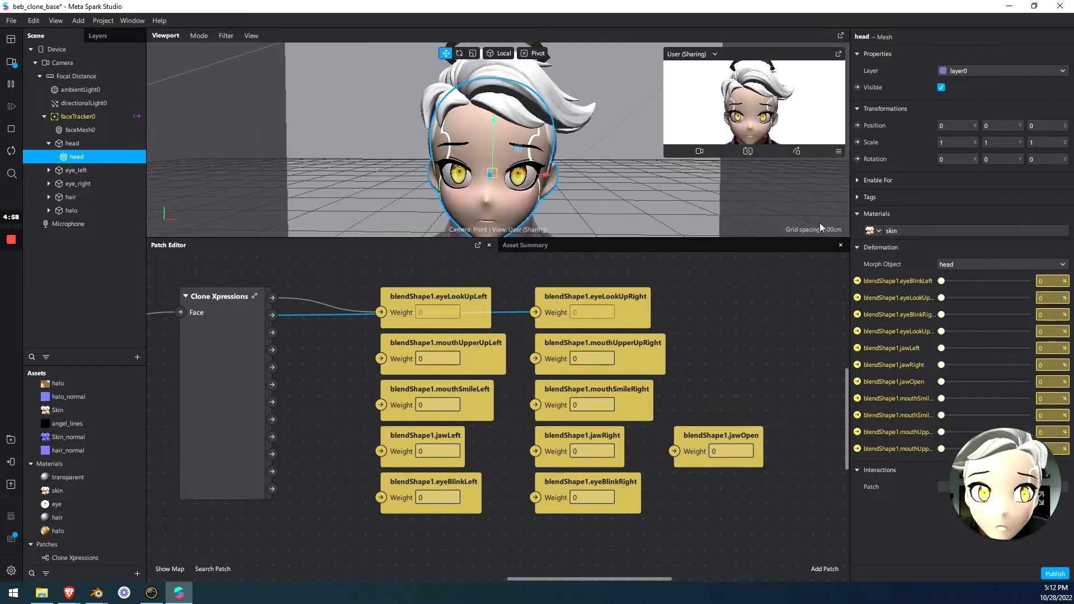
left_click_drag(662, 157, 608, 236)
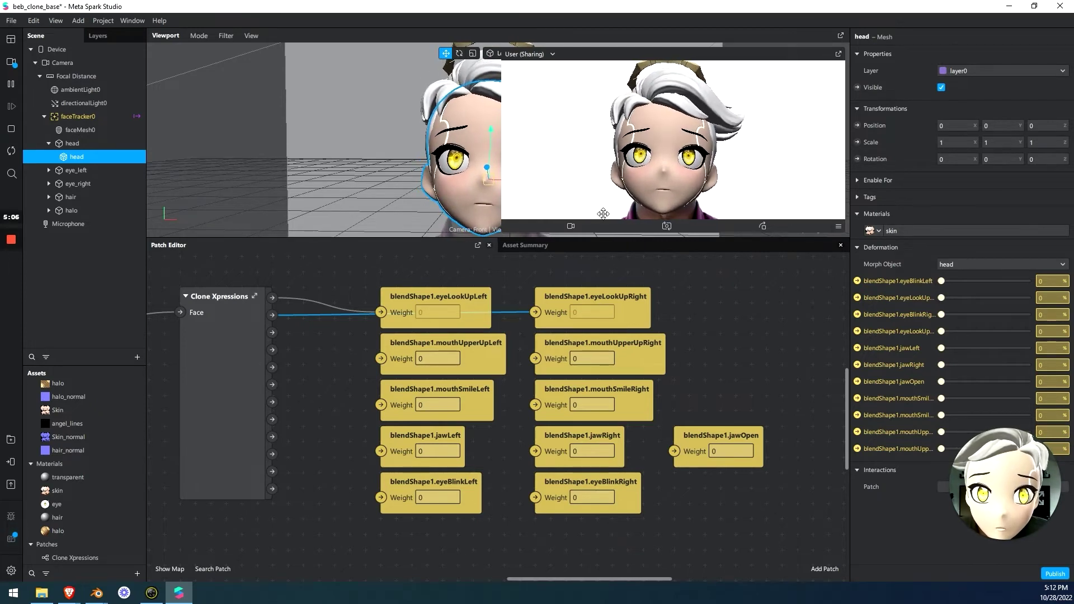
left_click(571, 226)
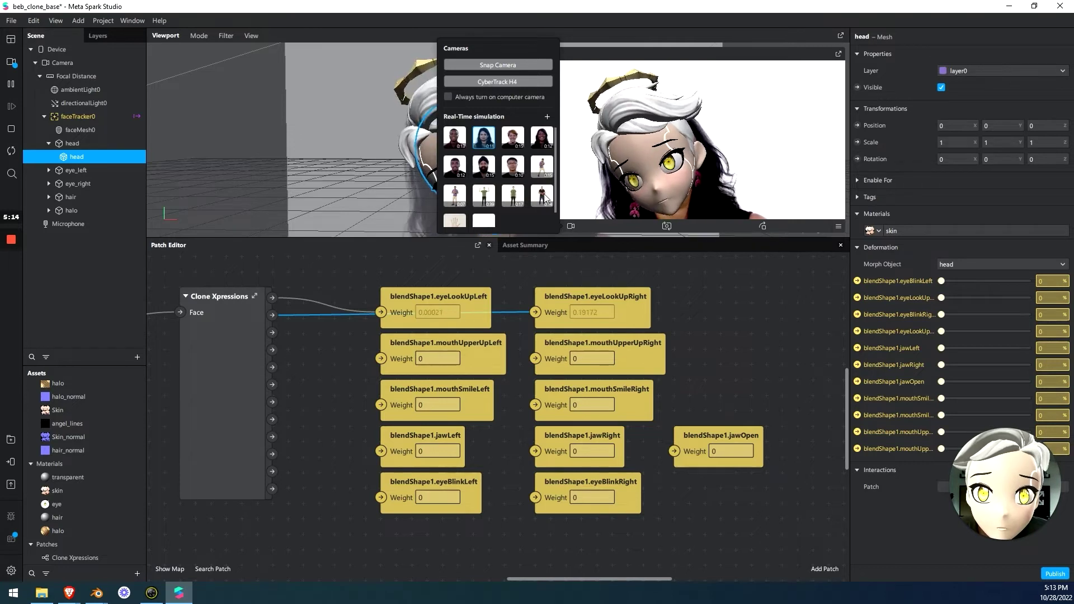
left_click(238, 378)
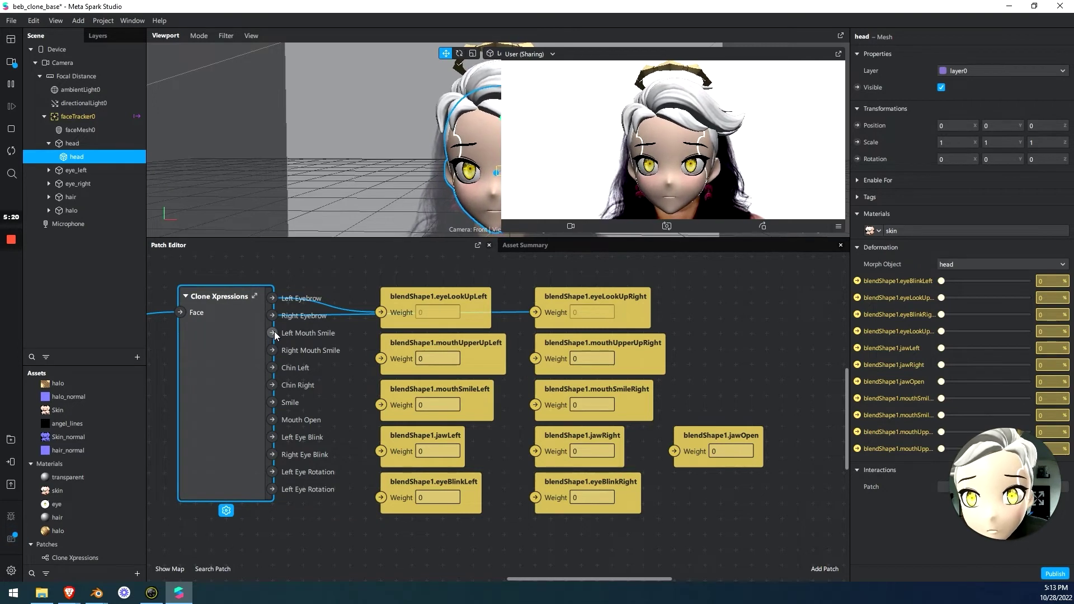
Wire the Mouth Smile outputs into the mouthUpperUp weights and preview on a different simulated face
mouse_move(272, 333)
left_mouse_down()
mouse_move(379, 371)
mouse_move(381, 358)
left_mouse_up()
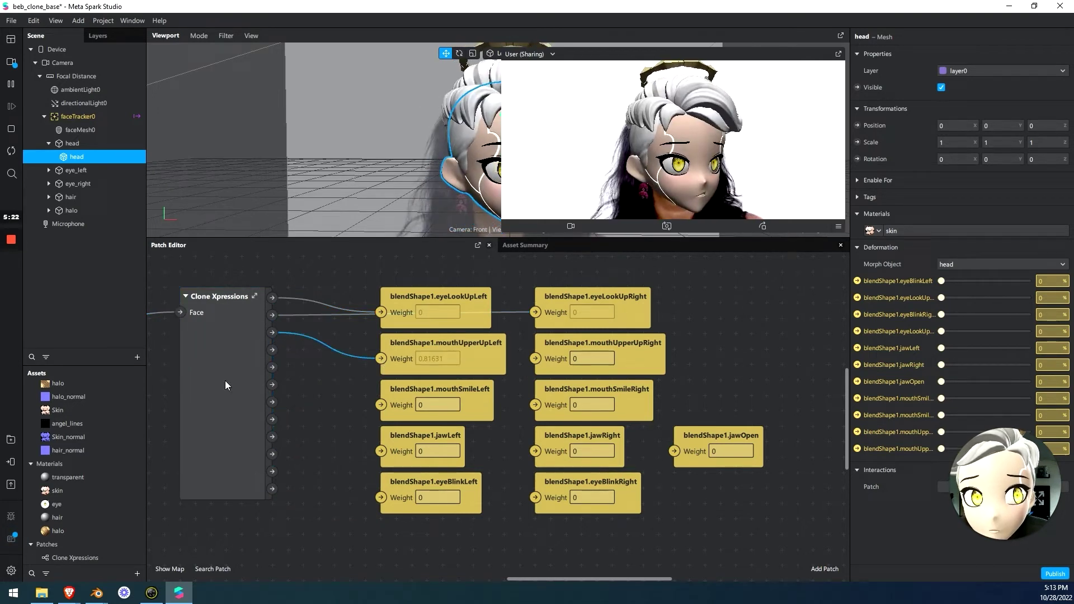
left_click_drag(272, 352, 536, 359)
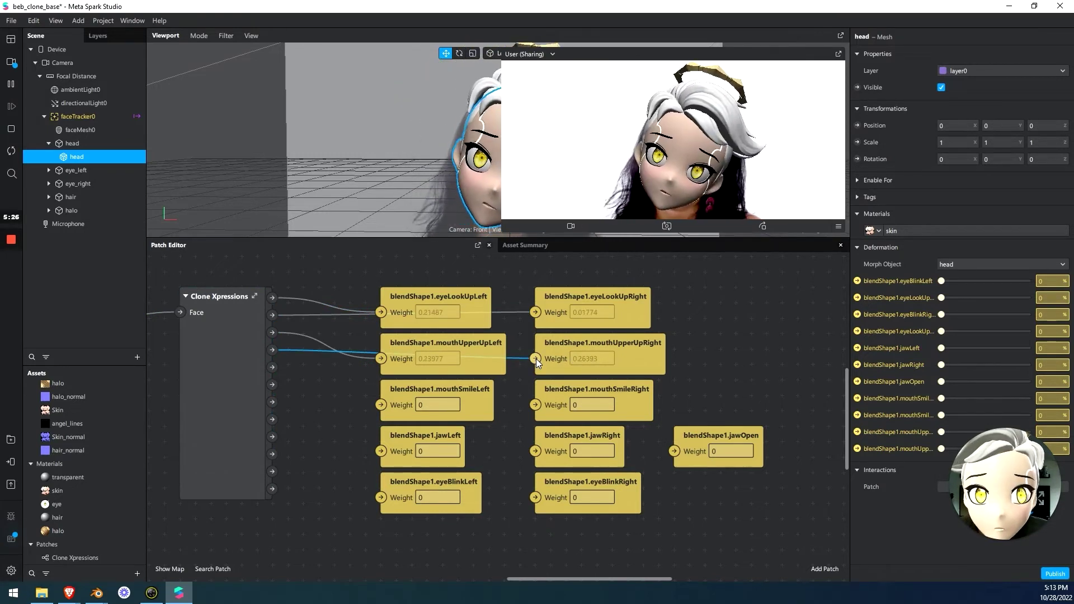
left_click(569, 227)
left_click(454, 137)
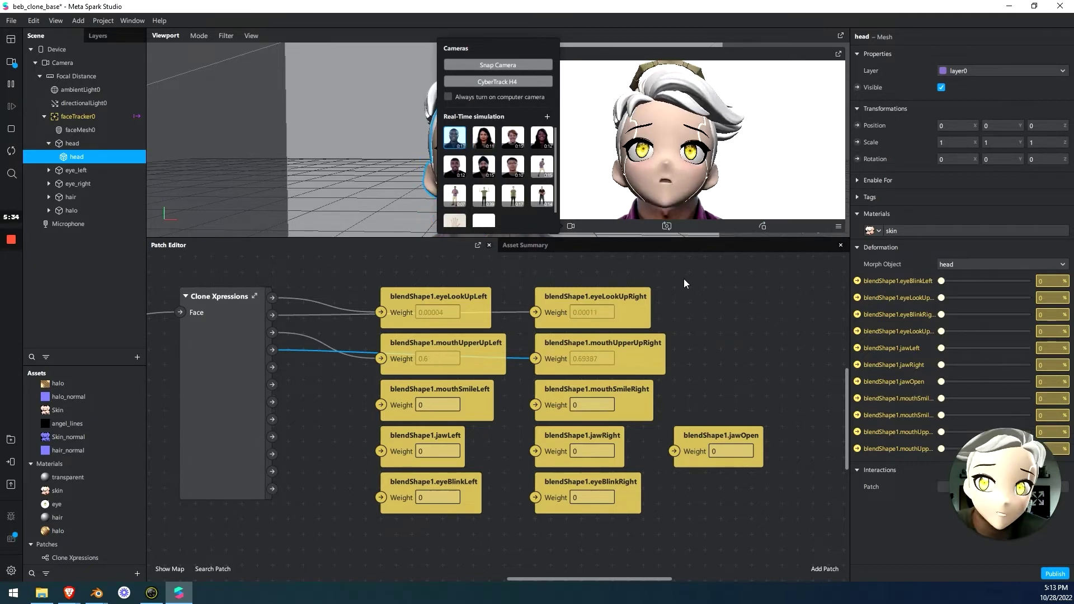
left_click(227, 434)
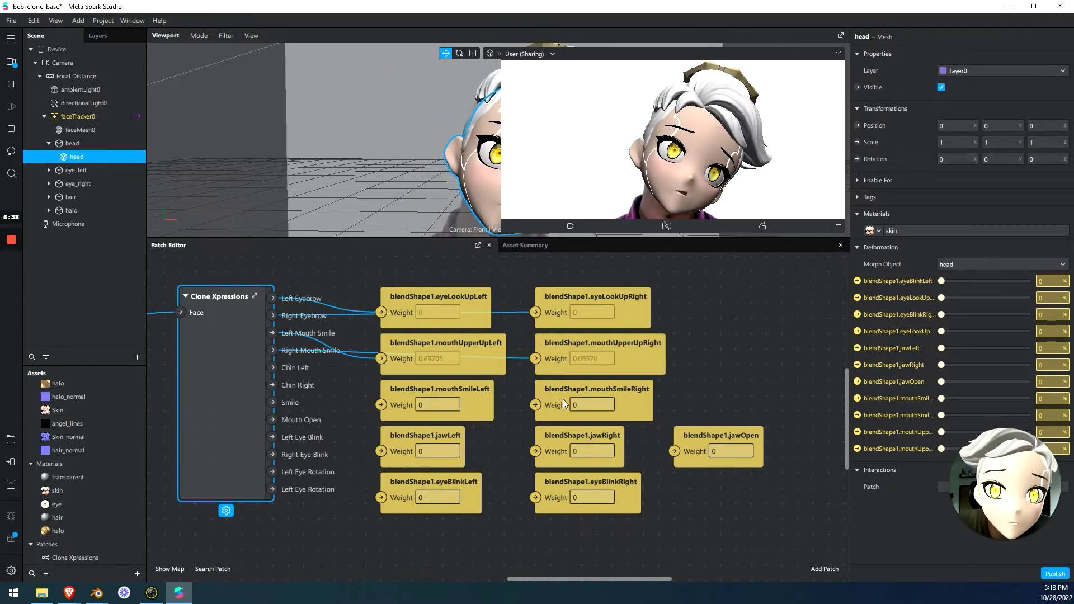
Remove the mouthUpperUp wire and connect the Mouth Smile outputs to mouthSmileLeft and mouthSmileRight instead
mouse_move(380, 358)
left_mouse_down()
mouse_move(535, 358)
mouse_move(469, 368)
left_mouse_up()
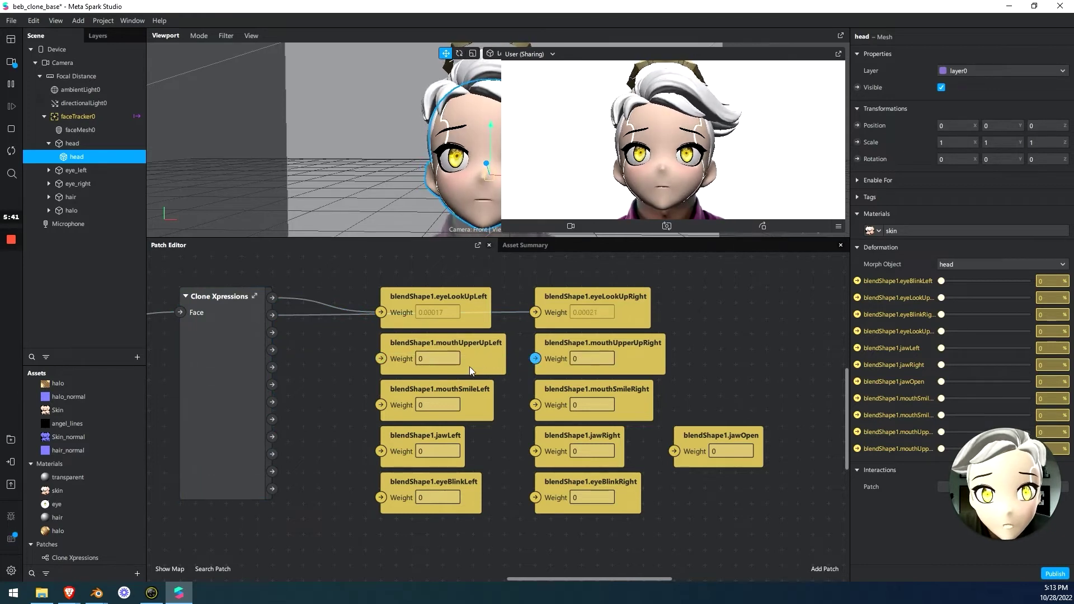
left_click(216, 421)
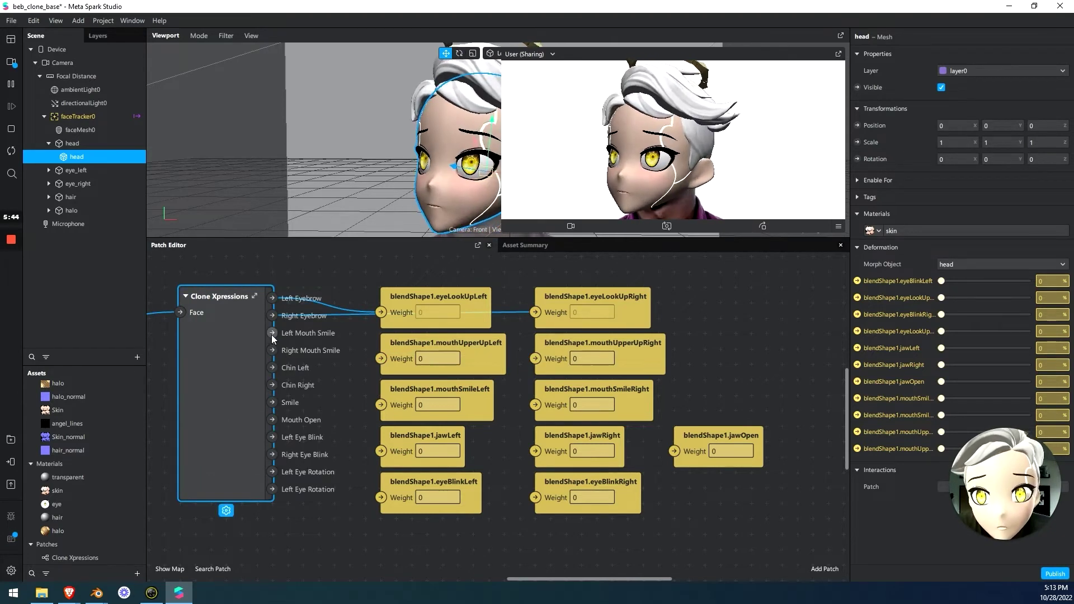
left_click_drag(272, 333, 381, 405)
left_click(240, 394)
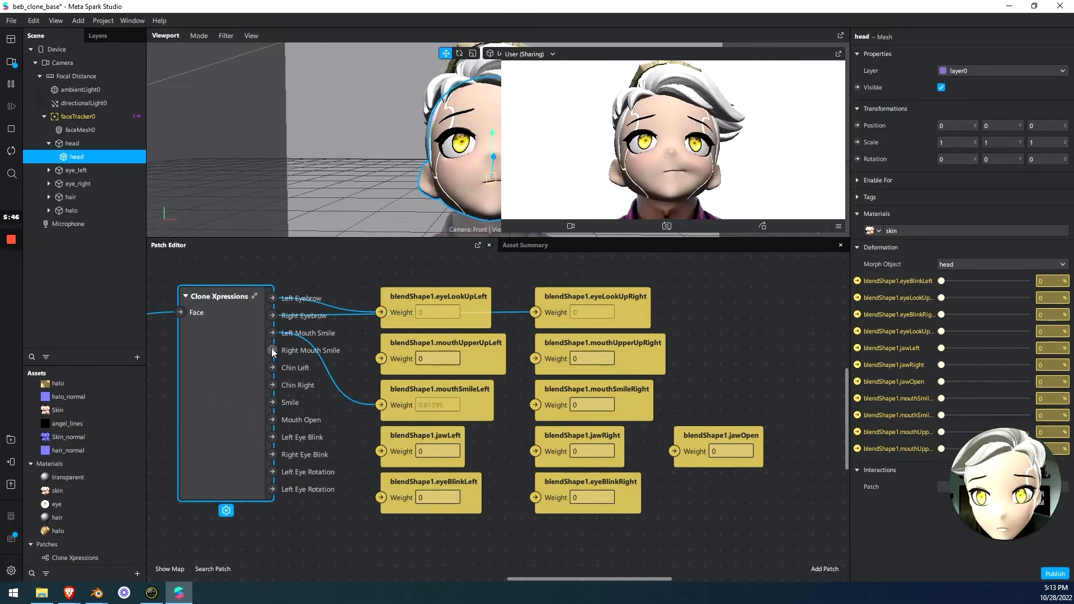
mouse_move(272, 350)
left_mouse_down()
mouse_move(483, 408)
mouse_move(533, 405)
left_mouse_up()
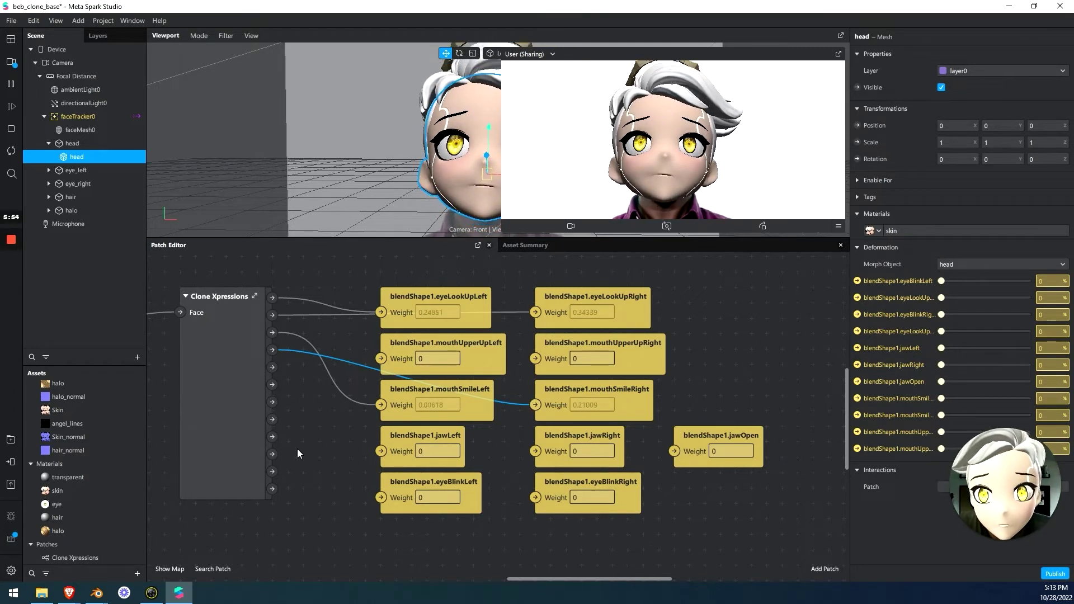
Connect Clone Xpressions Chin Left to jawLeft and Mouth Open to the jawOpen weight
left_click(240, 428)
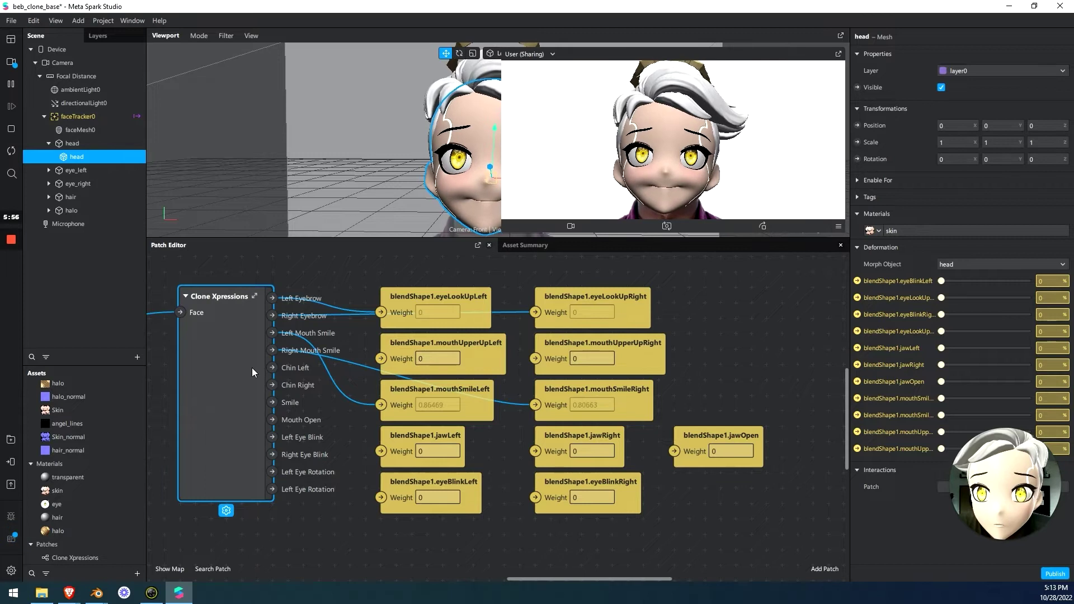
mouse_move(382, 453)
left_mouse_down()
mouse_move(308, 367)
mouse_move(272, 368)
mouse_move(536, 451)
left_mouse_up()
mouse_move(272, 420)
left_mouse_down()
mouse_move(693, 444)
mouse_move(674, 451)
left_mouse_up()
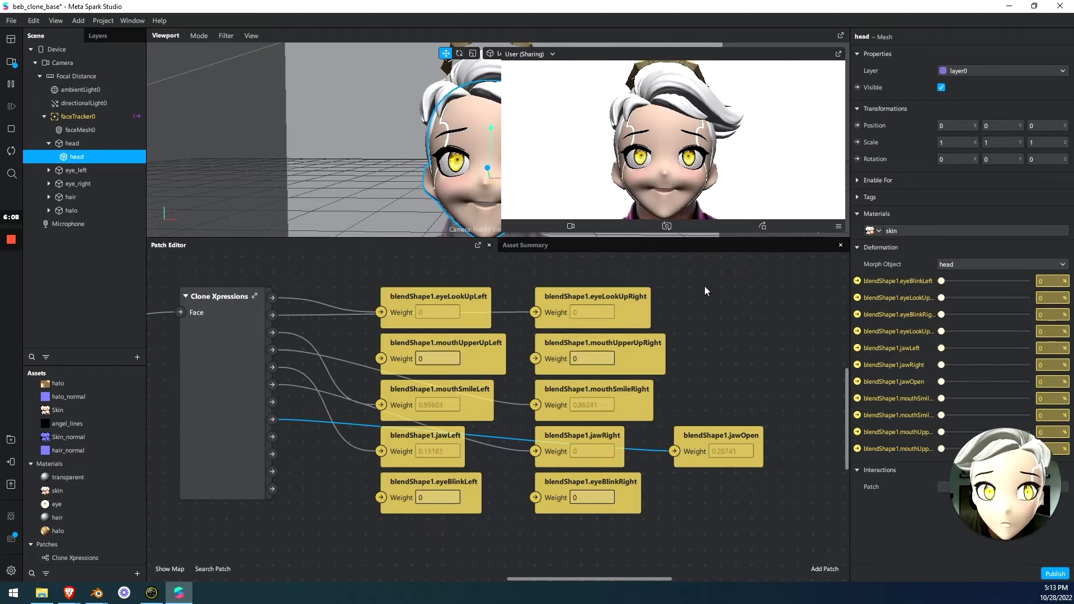
Connect Left Eye Blink and Right Eye Blink to the eyeBlinkLeft and eyeBlinkRight weights
left_click(221, 452)
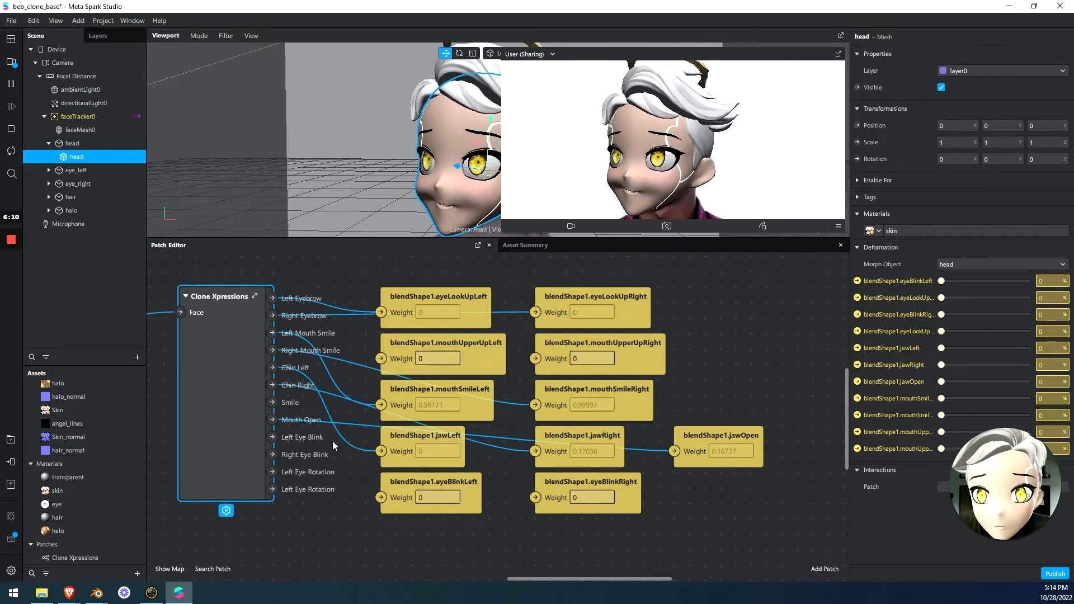
mouse_move(272, 437)
left_mouse_down()
mouse_move(368, 502)
mouse_move(380, 498)
left_mouse_up()
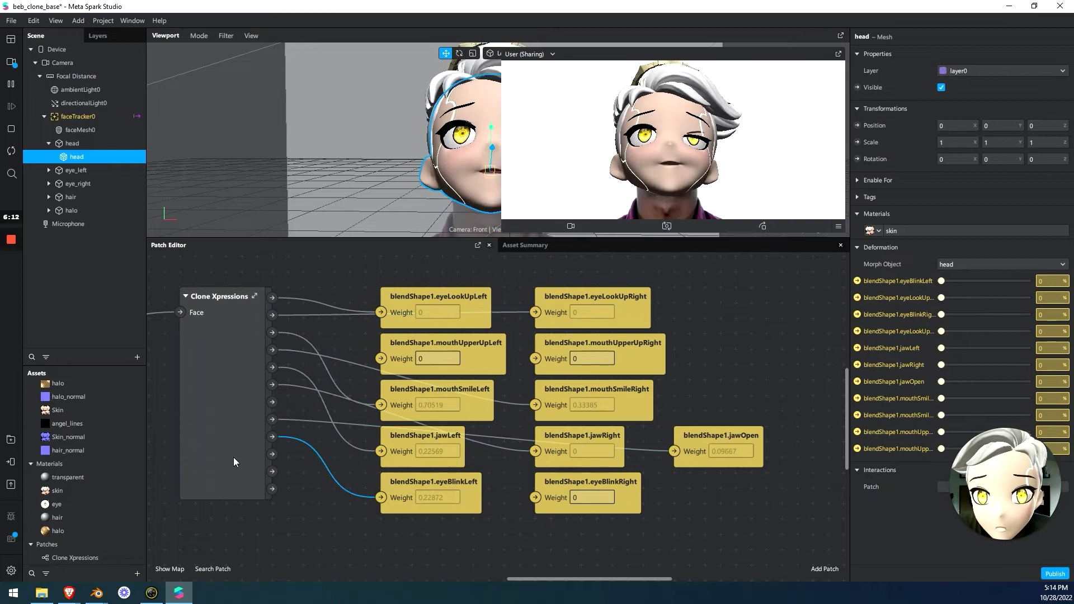
left_click(233, 458)
left_click_drag(272, 454, 535, 497)
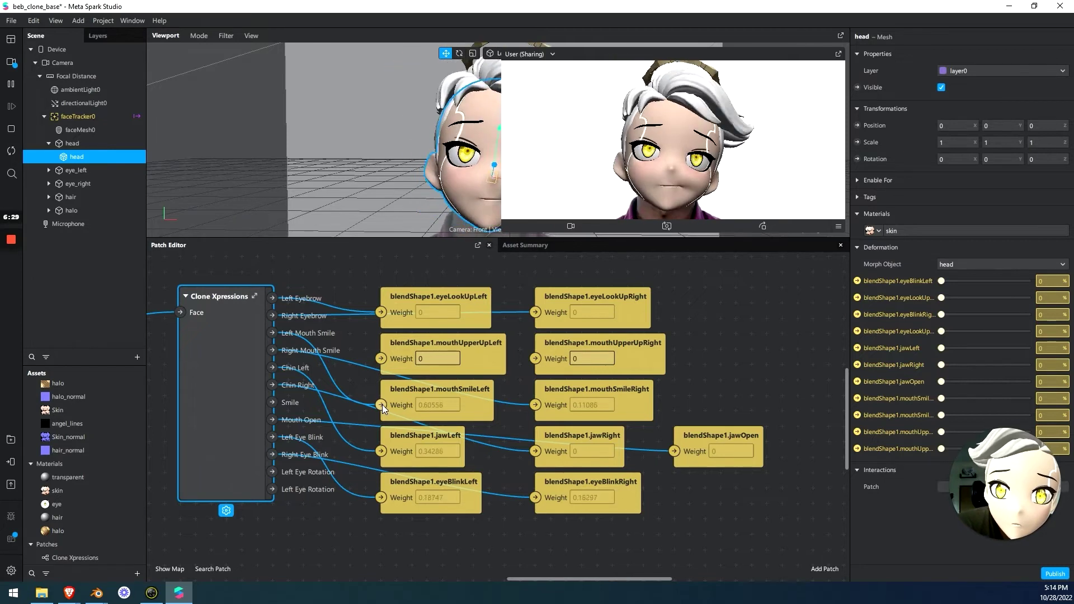
Replace the mouthSmileLeft and mouthSmileRight wires so both weights are fed from Smile
left_click_drag(381, 404, 448, 404)
left_click_drag(535, 404, 507, 408)
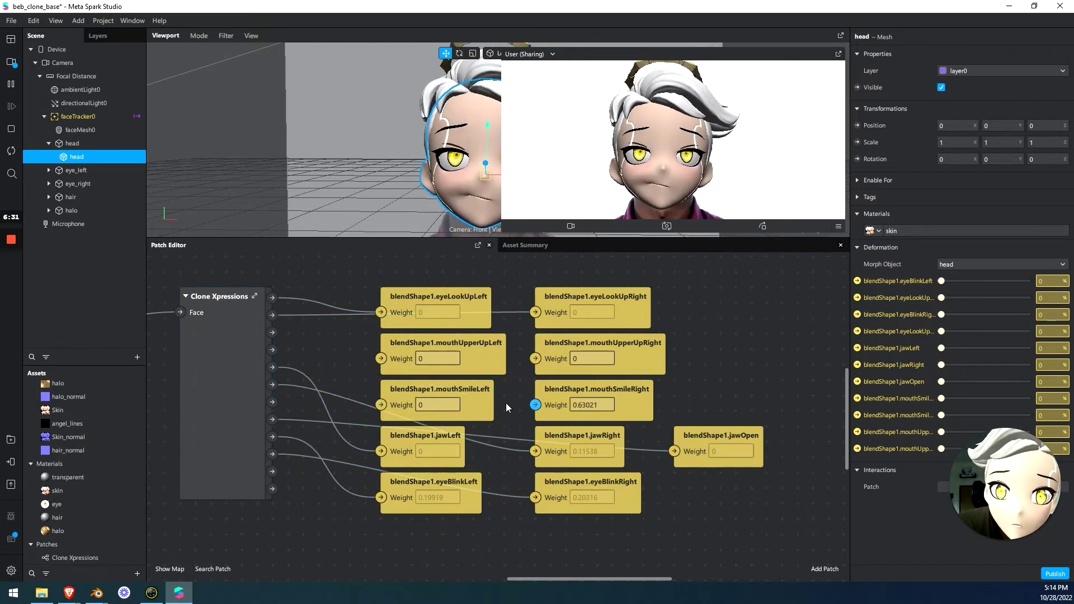
mouse_move(381, 405)
left_mouse_down()
mouse_move(273, 403)
mouse_move(375, 405)
left_mouse_up()
left_click(276, 403)
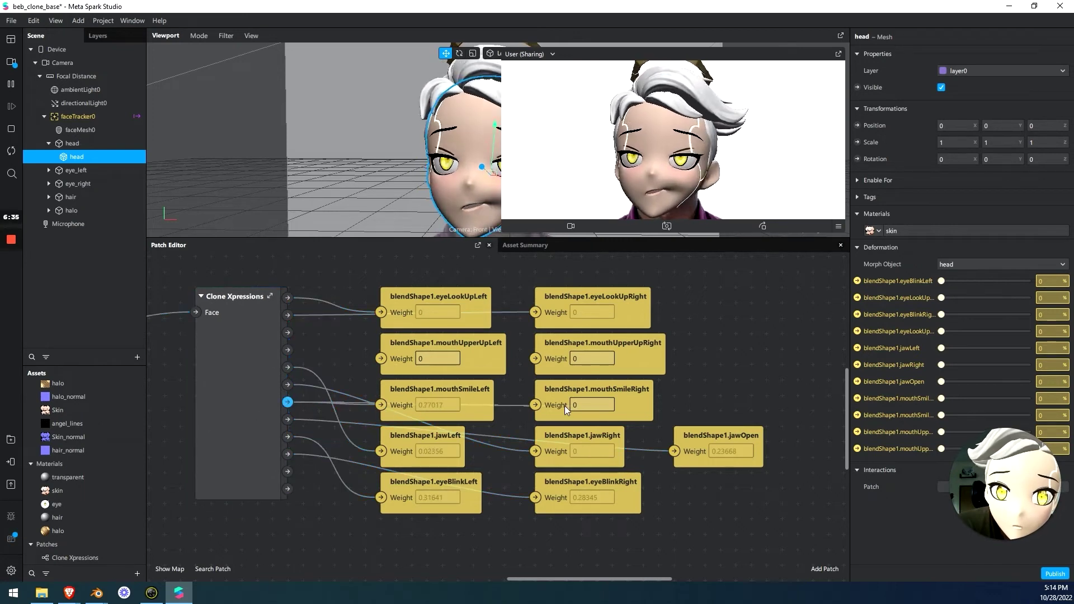
left_click_drag(565, 406, 535, 405)
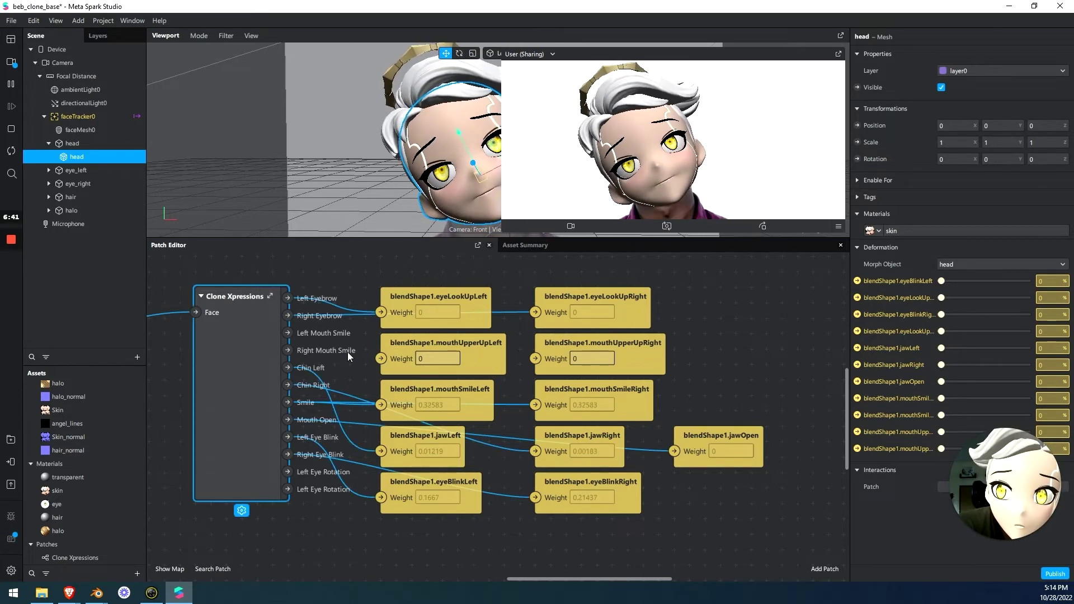
Connect Right Mouth Smile to the mouthUpperUpLeft weight
left_click_drag(381, 358, 536, 360)
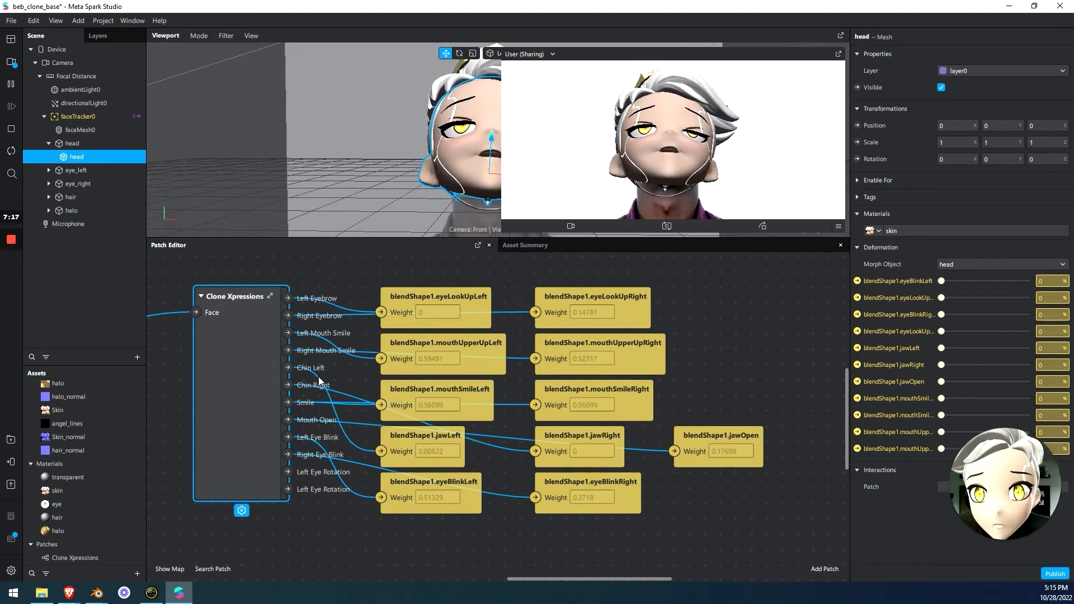
scroll(227, 477, "down", 1)
scroll(227, 476, "right", 1)
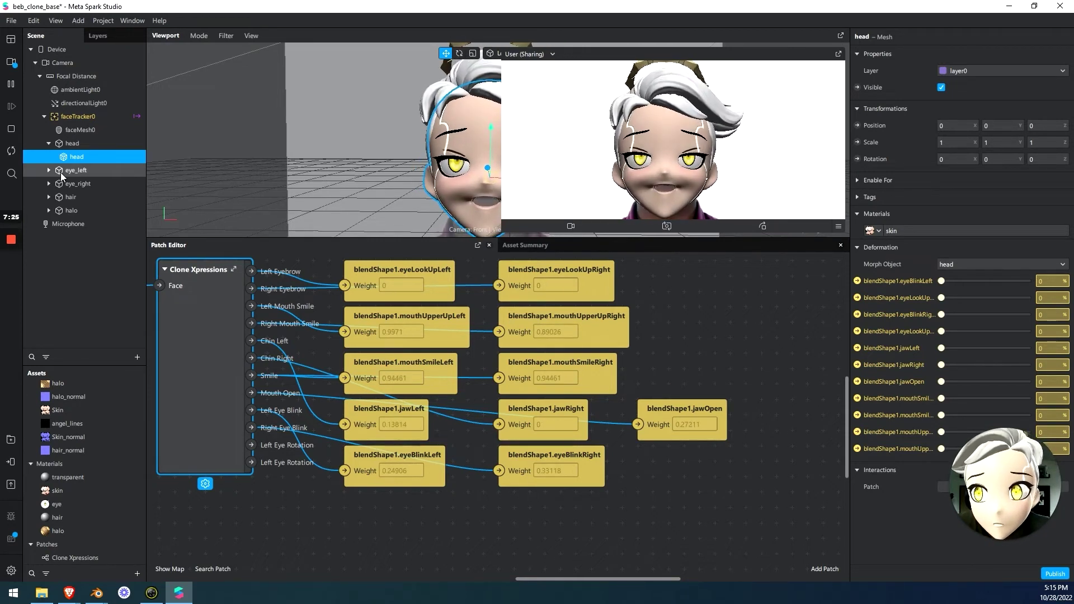
Create 3D Rotation patches for the eye_left and eye_right meshes from the Inspector
left_click(41, 170)
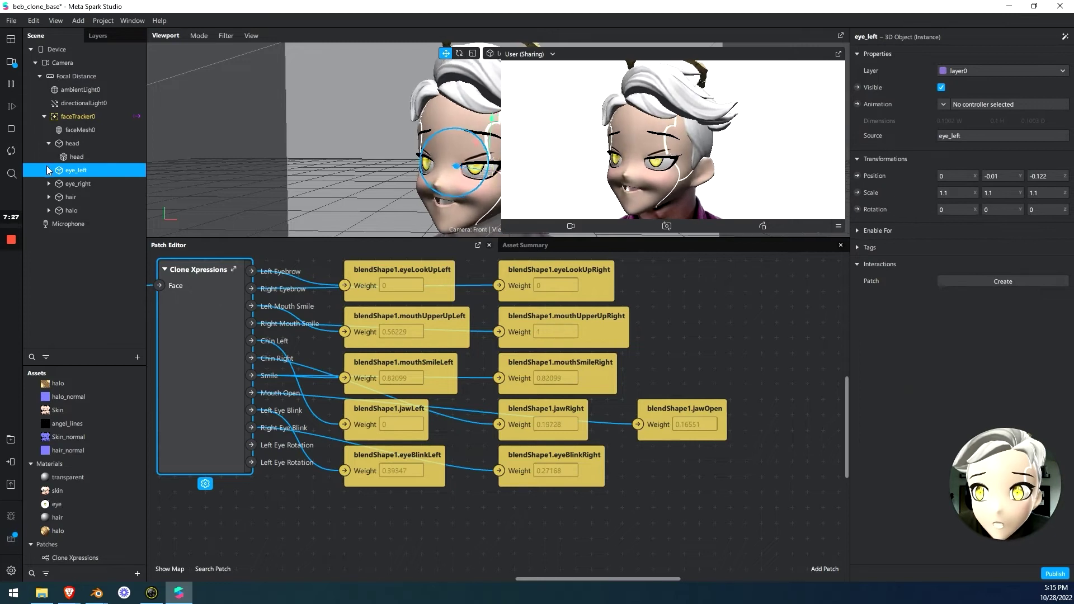
left_click(49, 170)
left_click(49, 197)
left_click(93, 184)
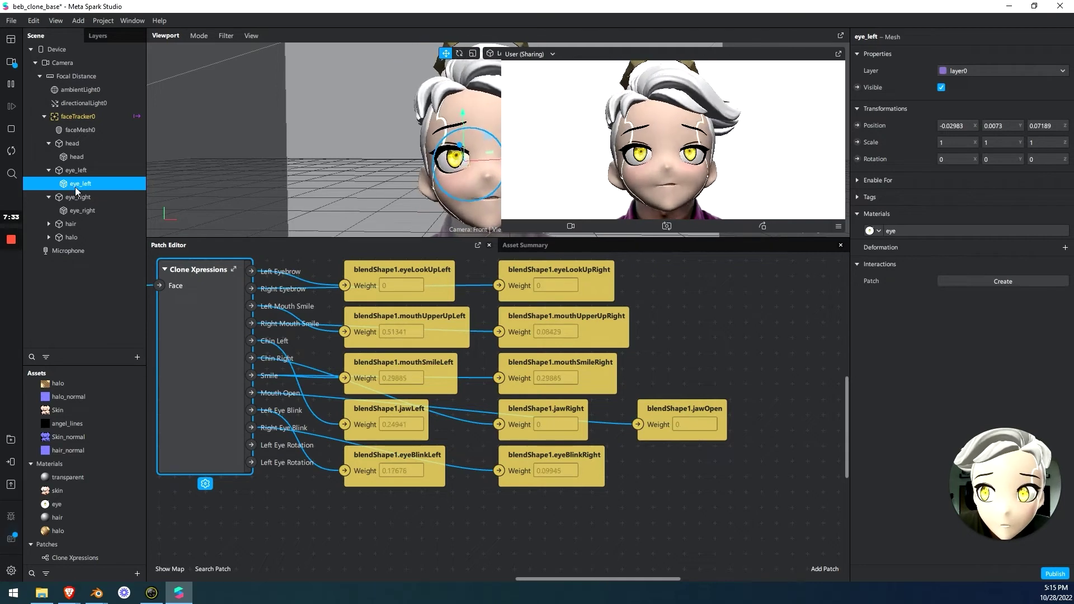
left_click(55, 172)
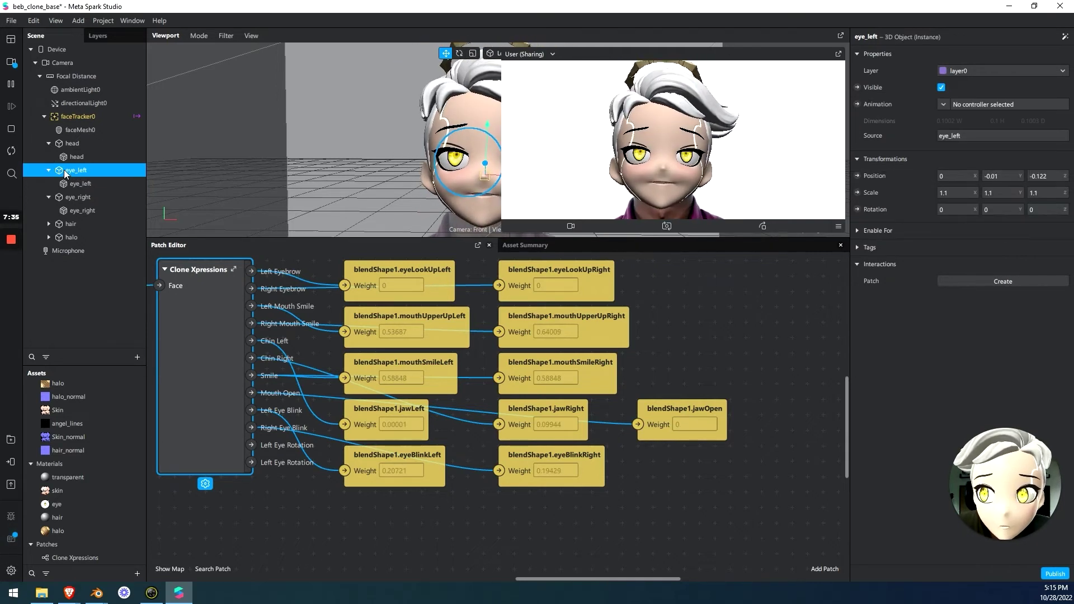
left_click(79, 184)
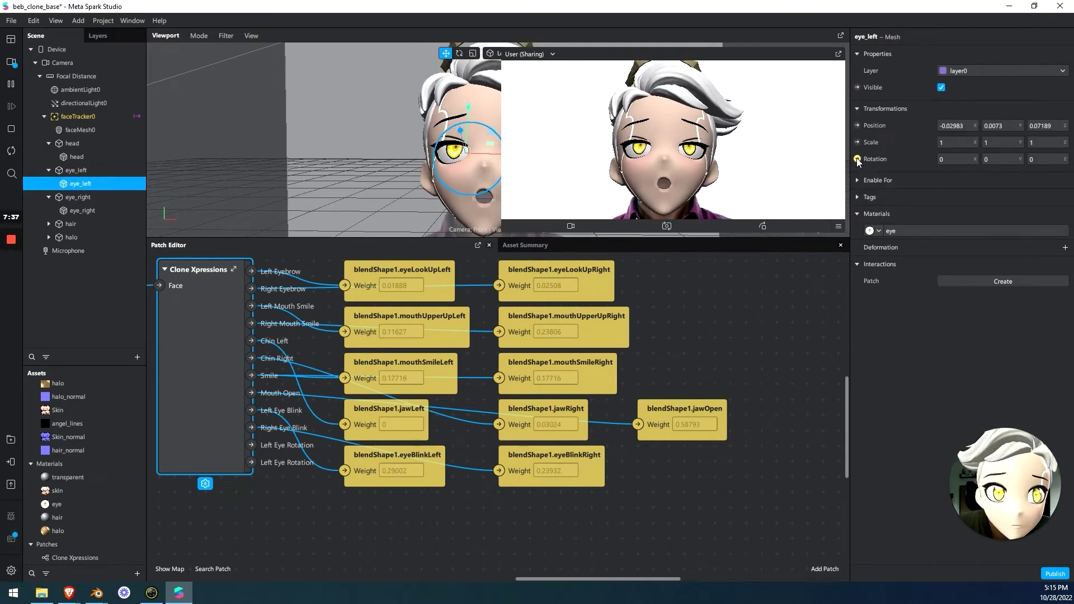
left_click(858, 160)
left_click(93, 211)
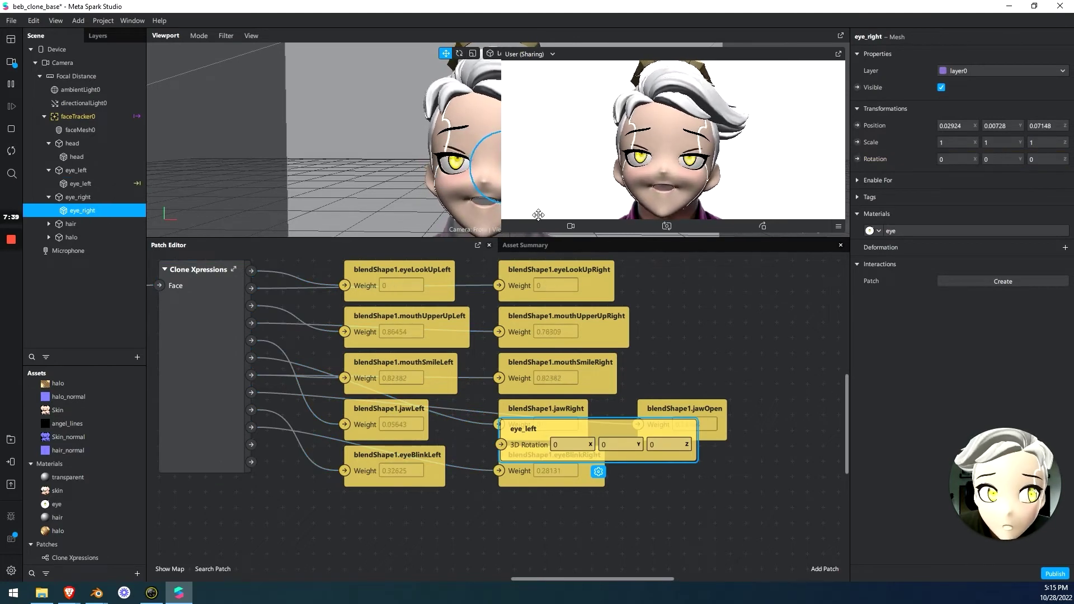
left_click(857, 159)
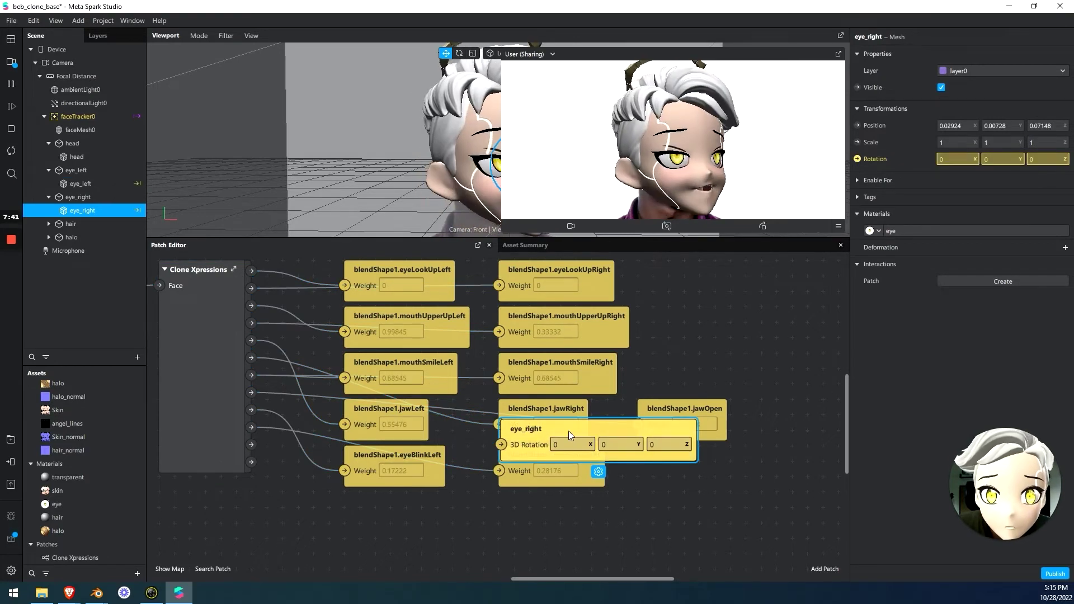
Arrange the eye_left and eye_right rotation patches side by side below the blendshape patches
left_click_drag(568, 433, 559, 506)
left_click_drag(542, 433, 380, 512)
left_click_drag(590, 496, 622, 498)
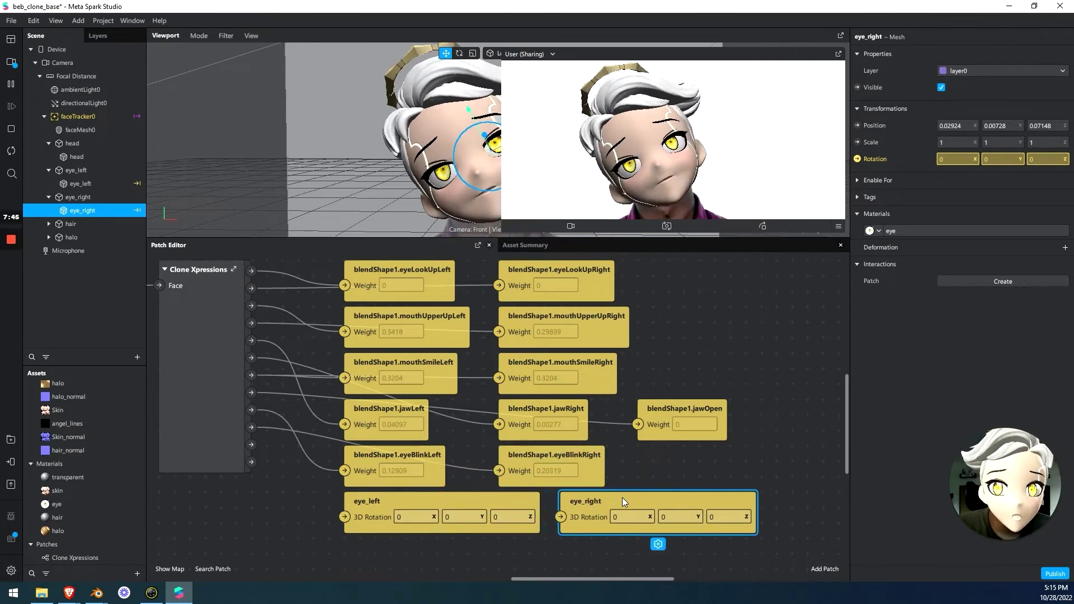
left_click(179, 413)
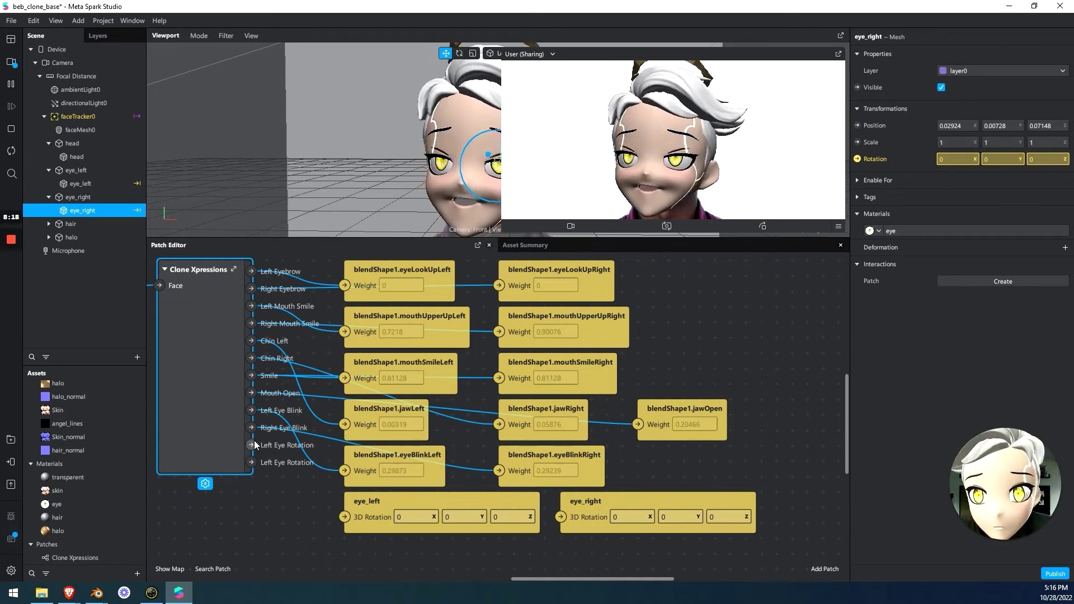
Wire Left/Right Eye Rotation into the eye_left and eye_right 3D Rotation patches, then unwire both mouthUpperUp weights
left_click_drag(252, 462, 344, 512)
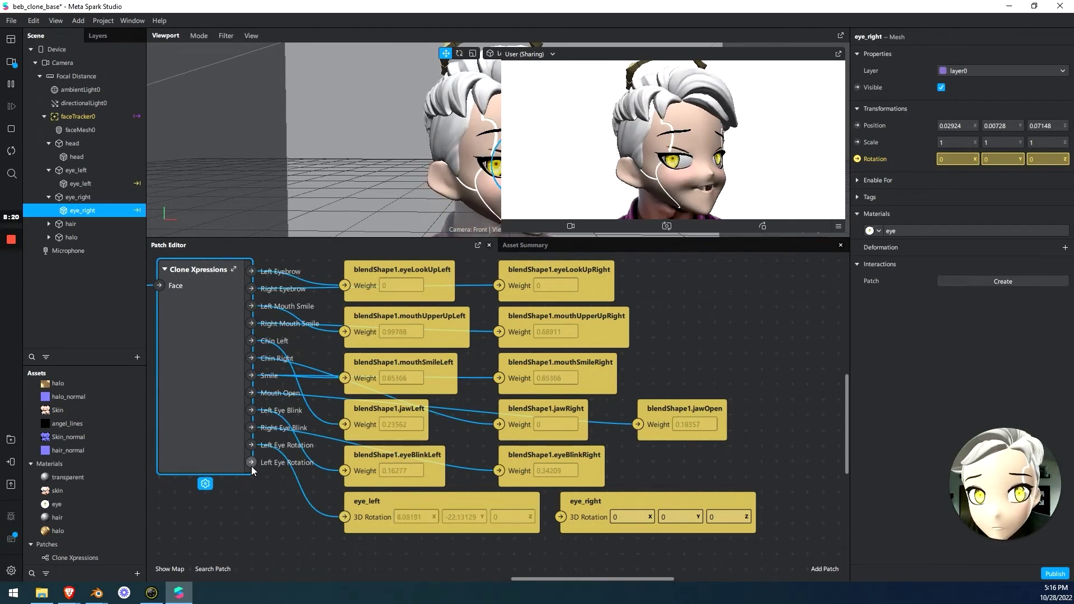
left_click_drag(251, 463, 562, 517)
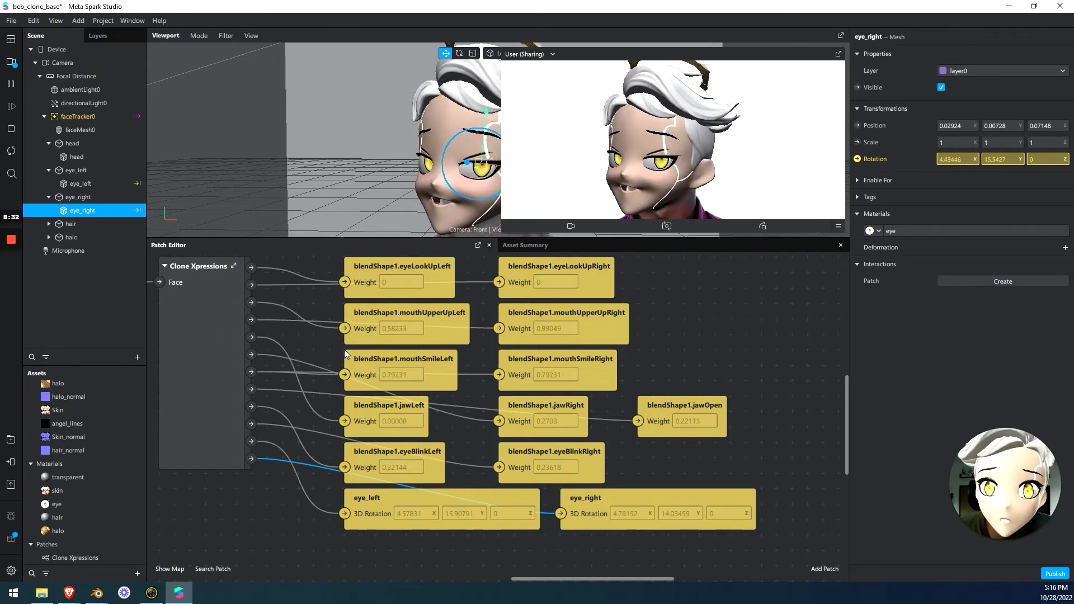
left_click_drag(345, 329, 361, 329)
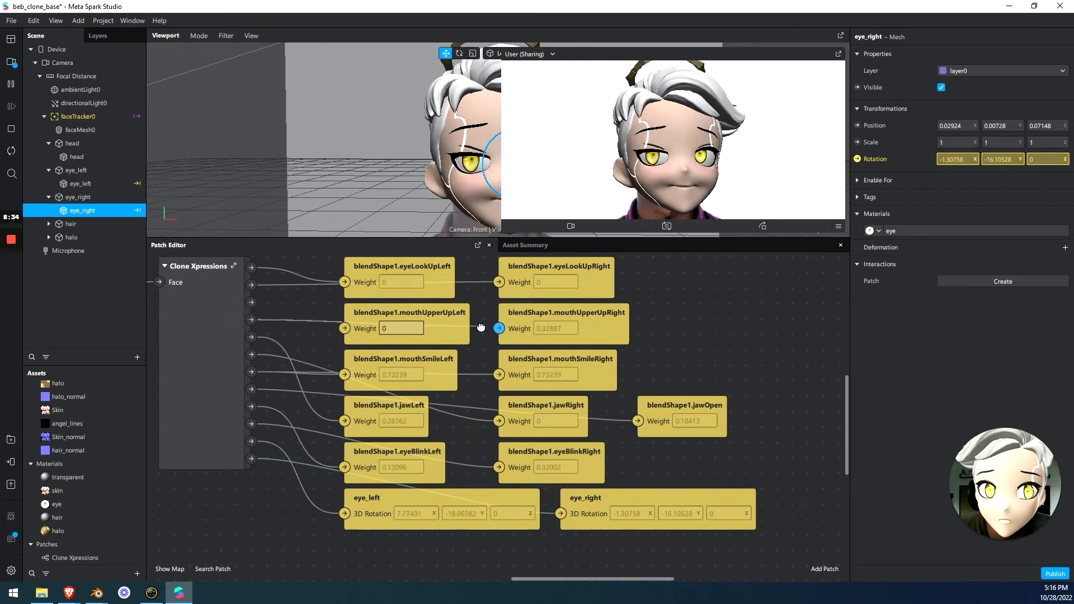
left_click_drag(499, 329, 482, 327)
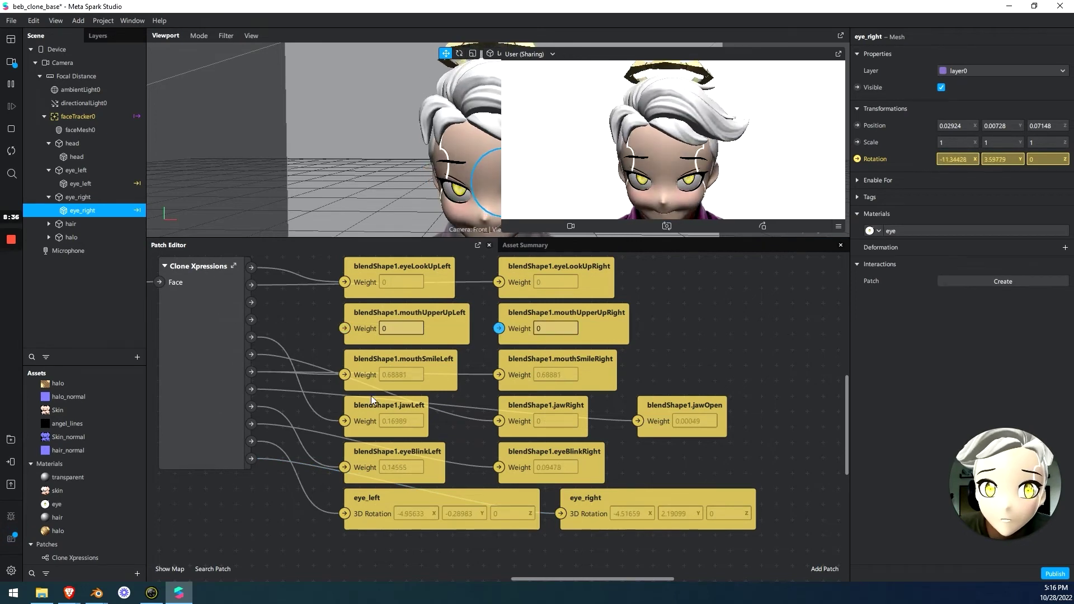
left_click(438, 391)
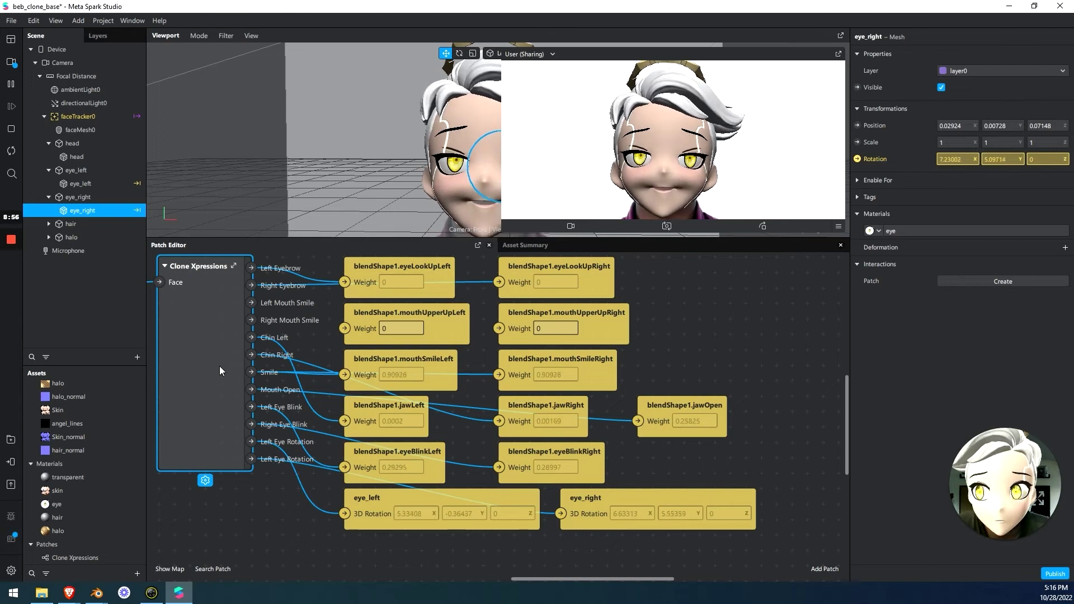
scroll(541, 426, "left", 5)
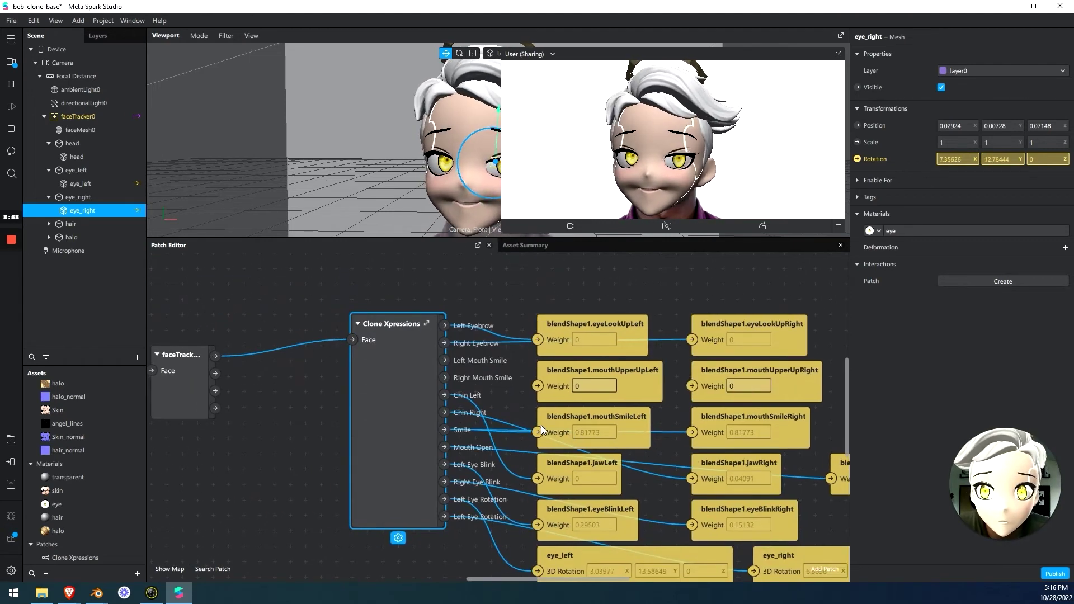
scroll(535, 434, "right", 3)
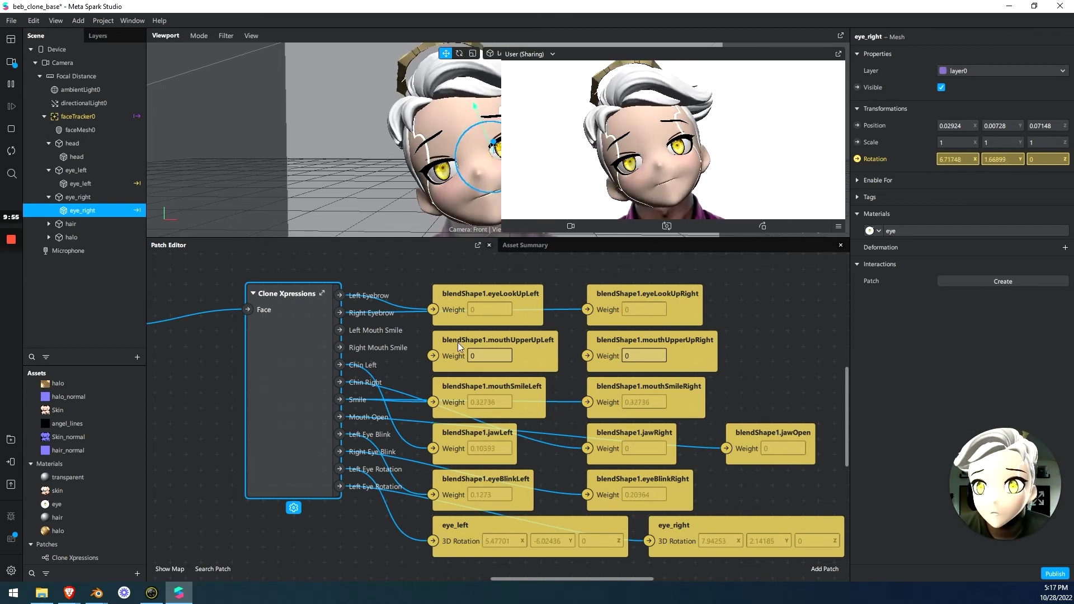
left_click(104, 21)
mouse_move(8, 25)
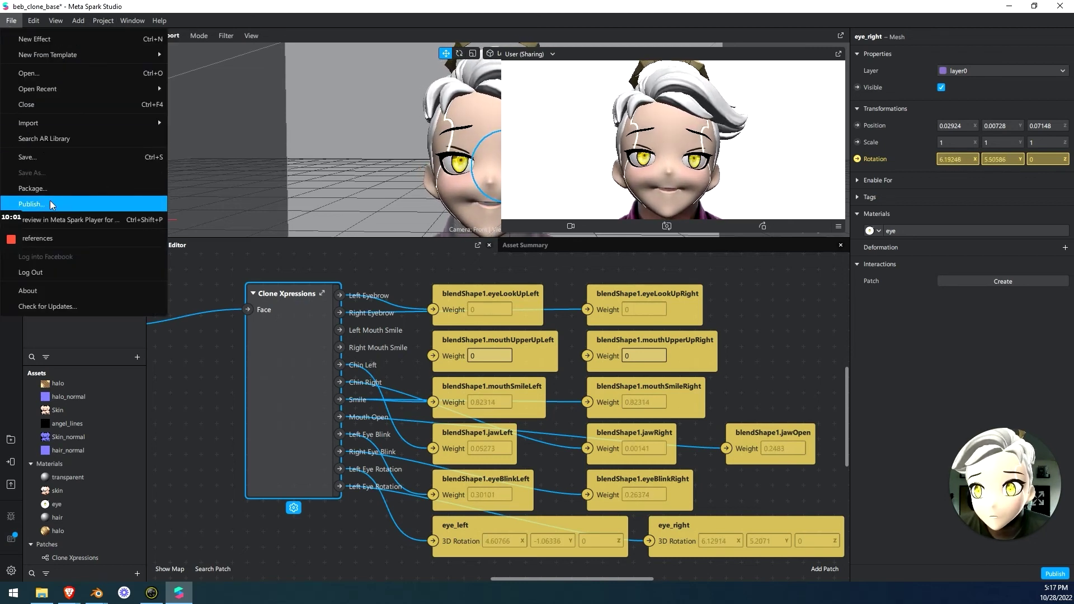
left_click(31, 204)
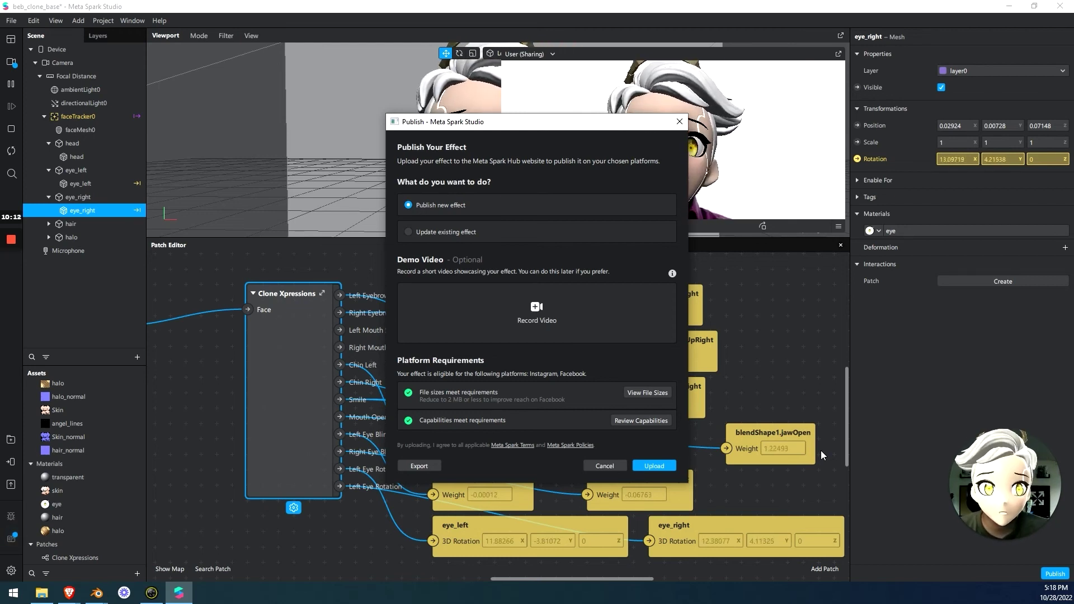
left_click(597, 465)
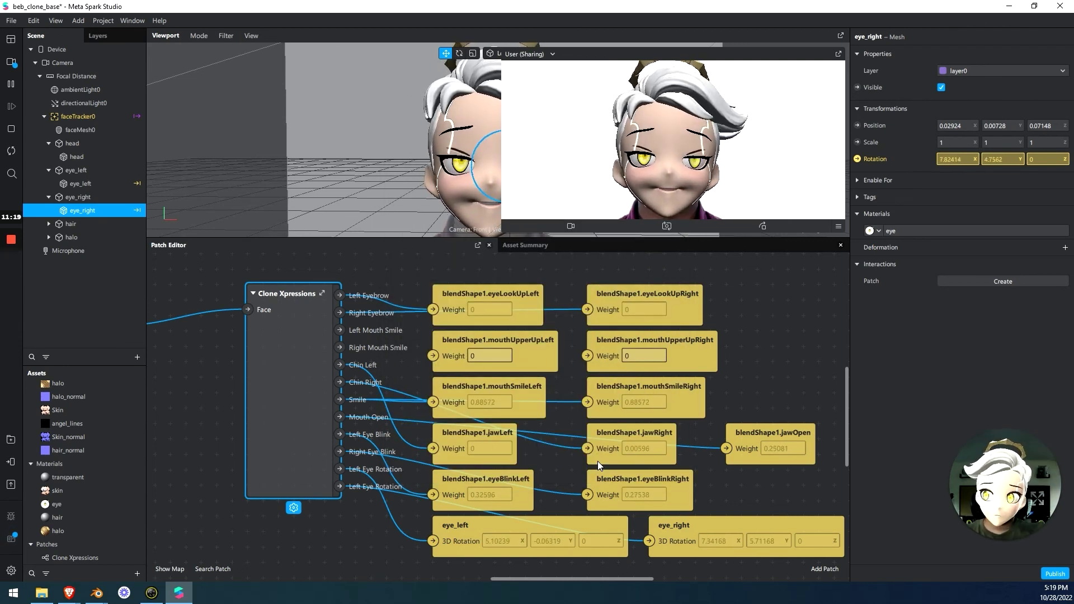